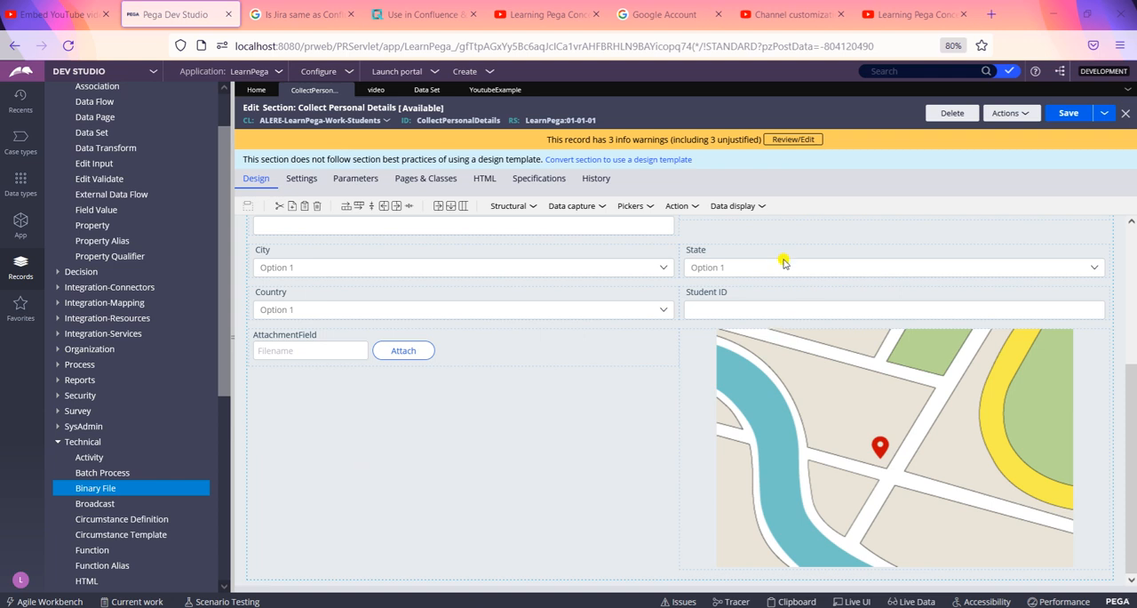
# Step: Look over the data display controls available for the Collect Personal Details section
pyautogui.click(758, 207)
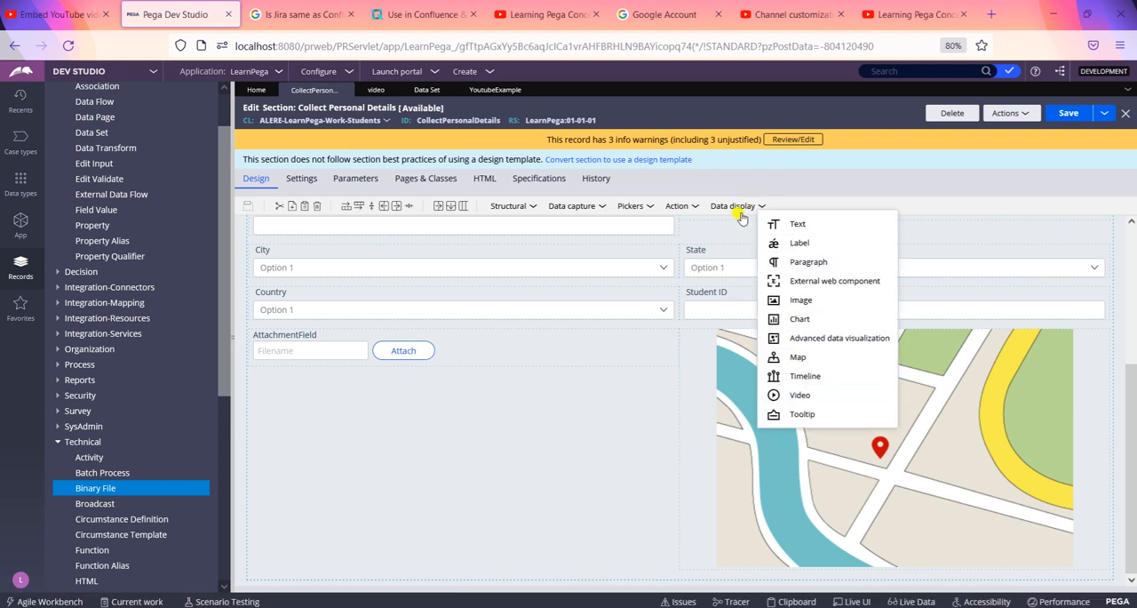
pyautogui.click(762, 191)
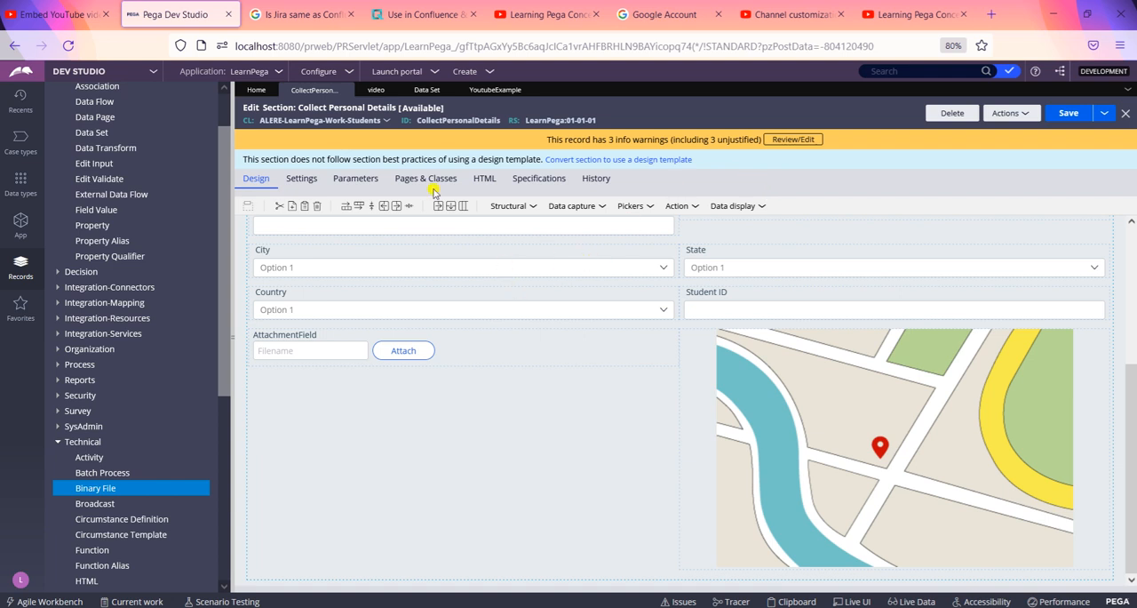
# Step: Search the application's classes for "youtub" to examine the YouTube-related classes
pyautogui.scroll(2, 219, 168)
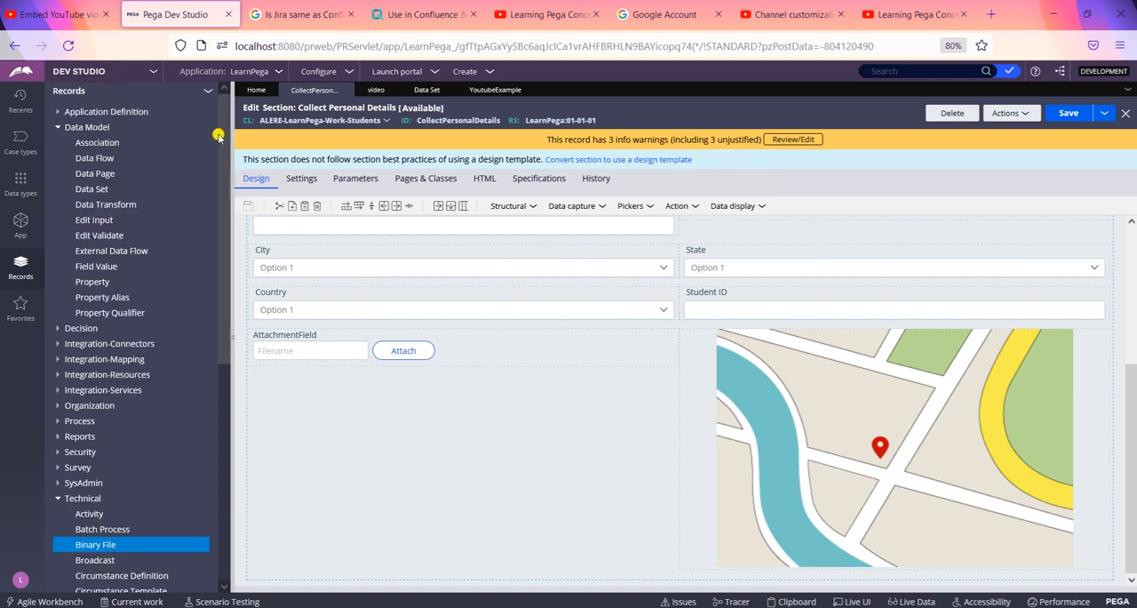
pyautogui.click(20, 223)
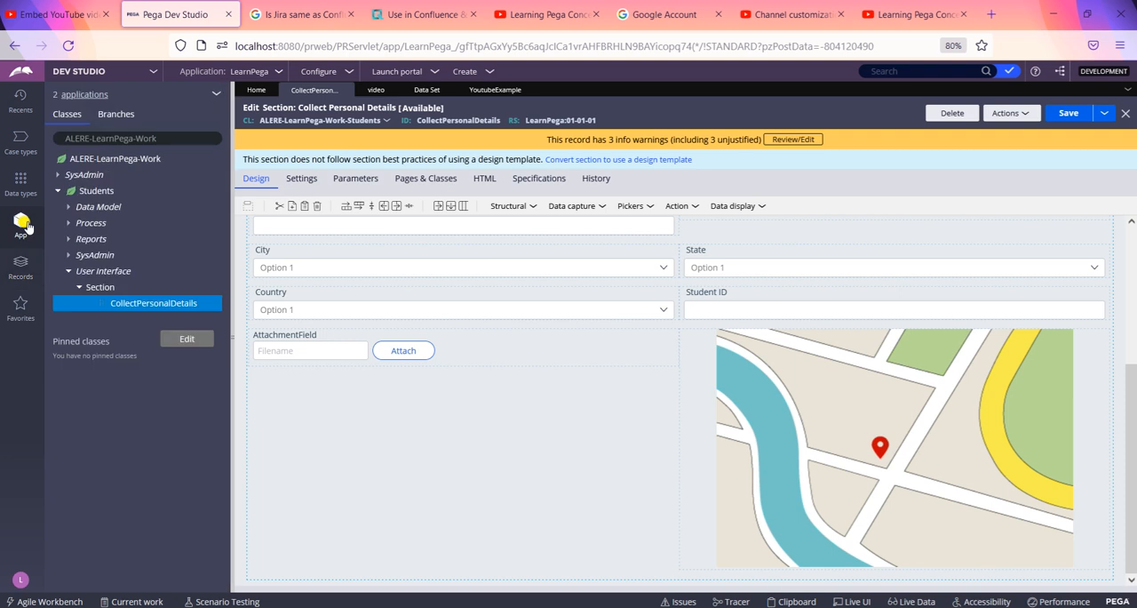
pyautogui.click(163, 137)
pyautogui.press('BackSpace')
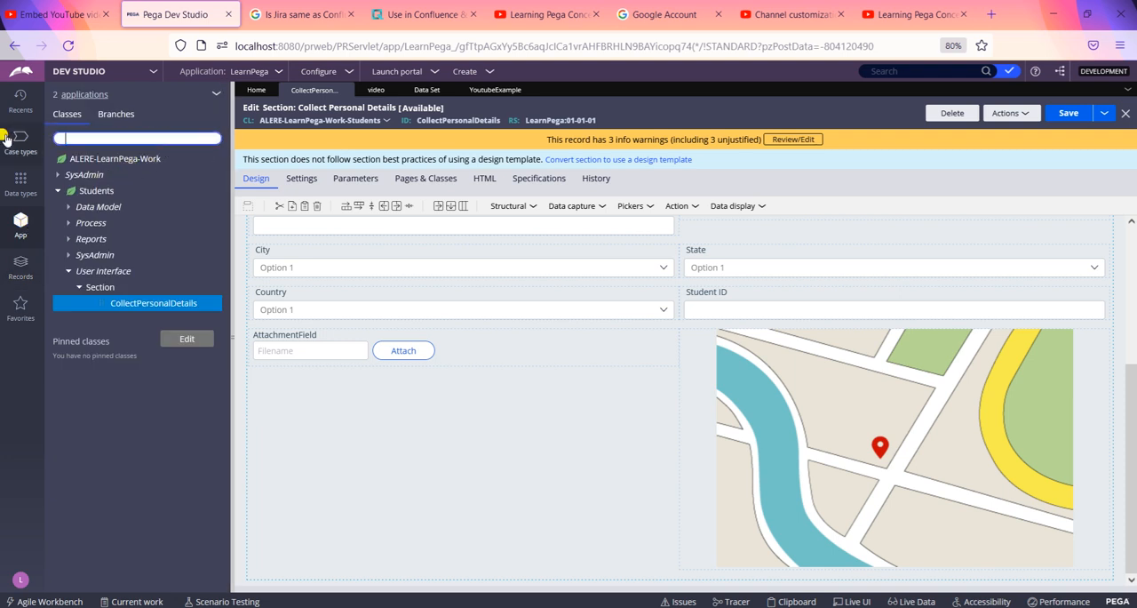
pyautogui.write('yo')
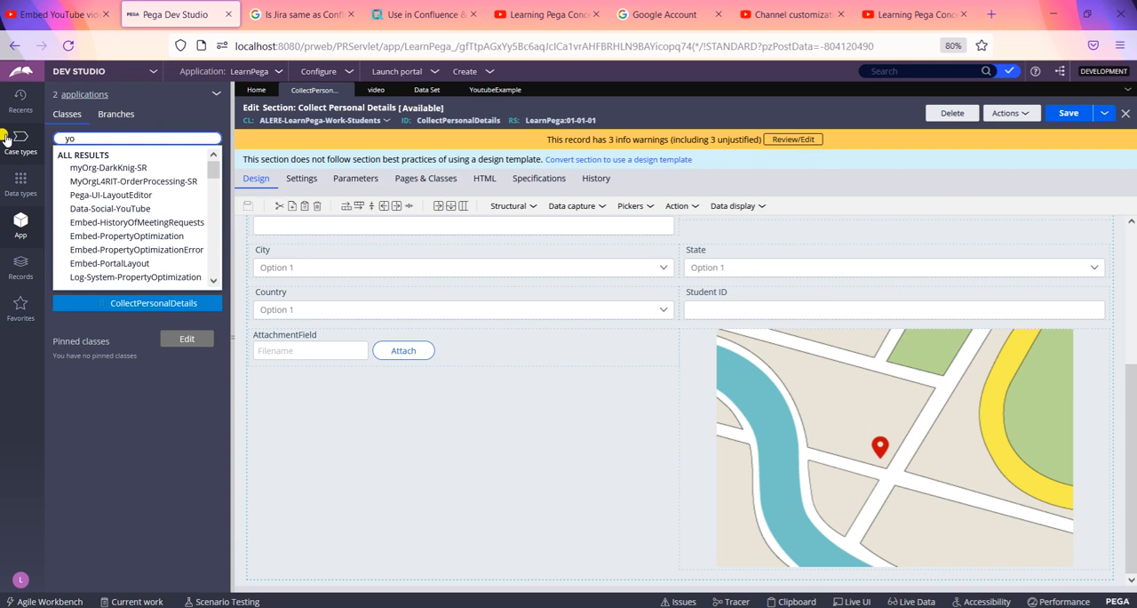
pyautogui.write('utub')
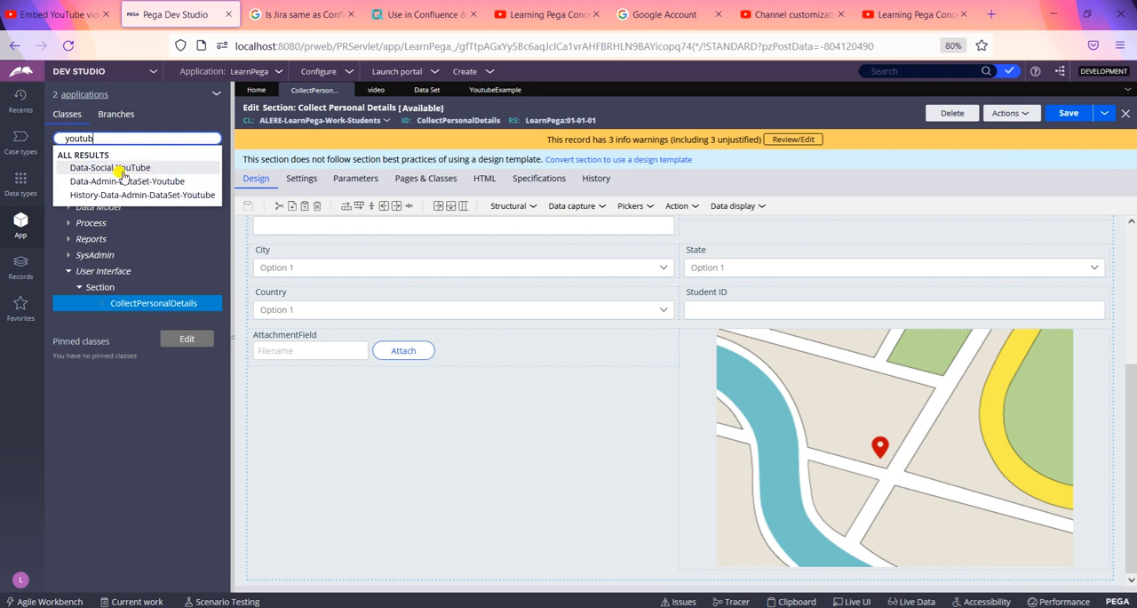
pyautogui.click(324, 416)
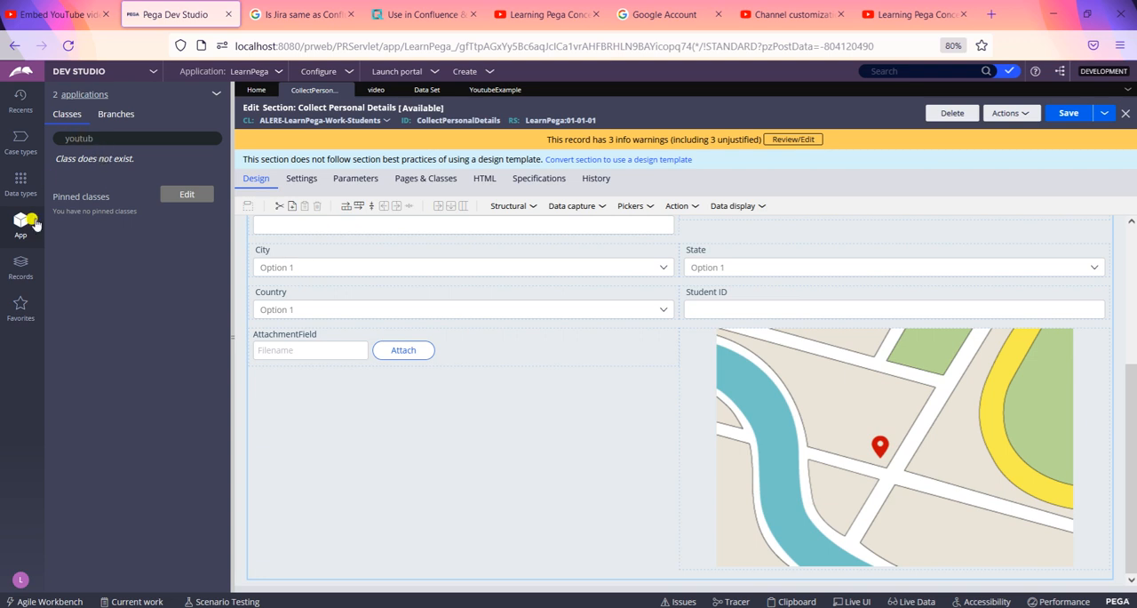
# Step: Load the ALERE-LearnPega-Work class in the application explorer
pyautogui.doubleClick(102, 138)
pyautogui.write('a')
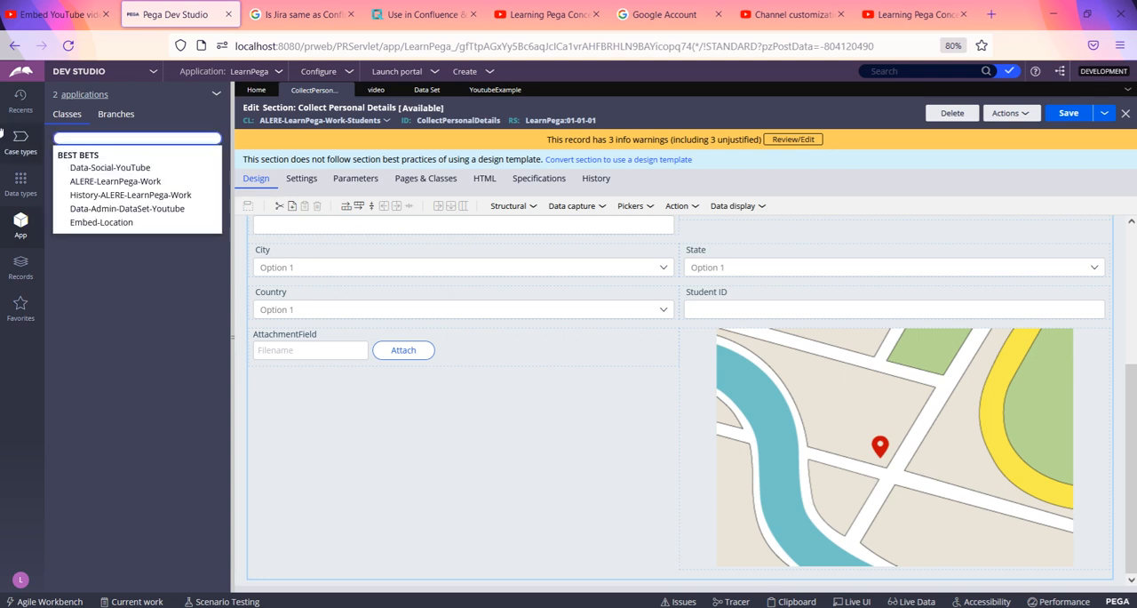
pyautogui.click(116, 180)
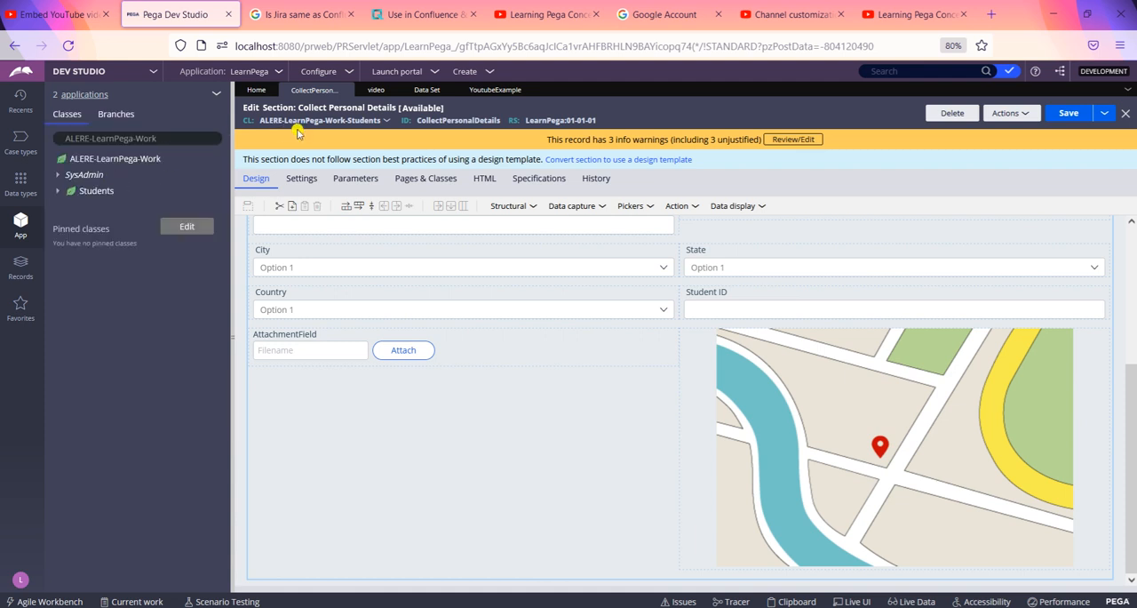
# Step: Look at the video data type's fields and the list of data set instances
pyautogui.click(375, 90)
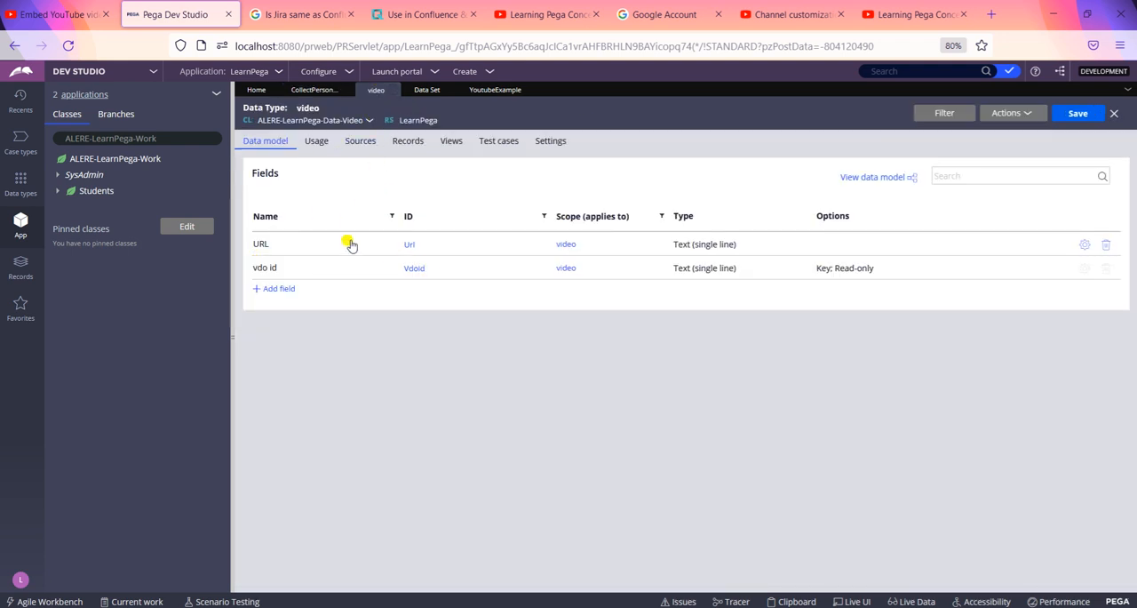
pyautogui.click(424, 93)
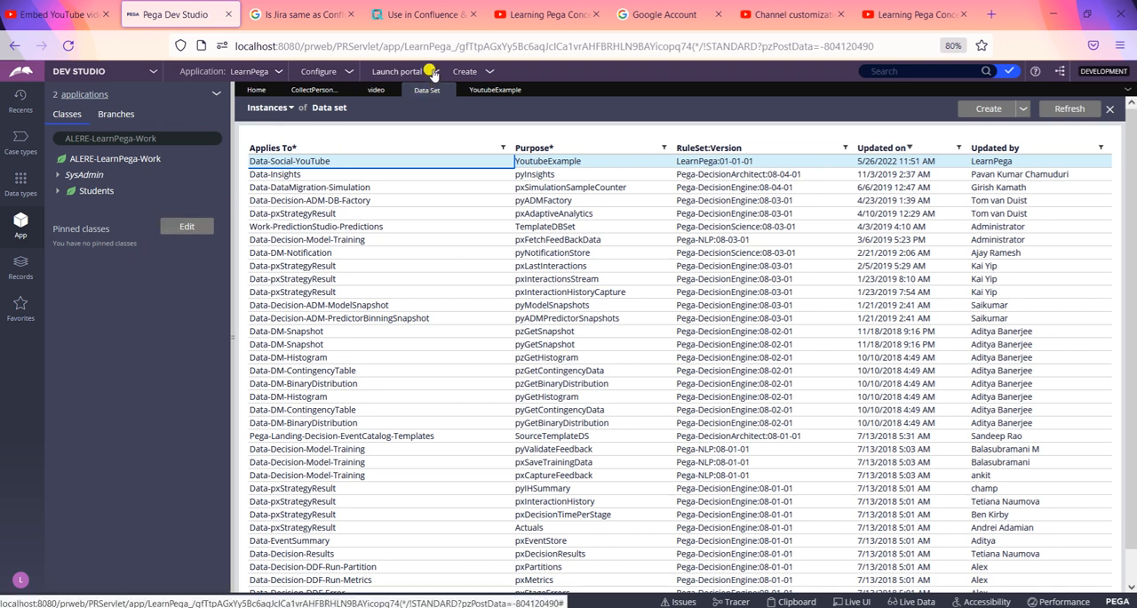
pyautogui.click(489, 74)
pyautogui.moveTo(509, 302)
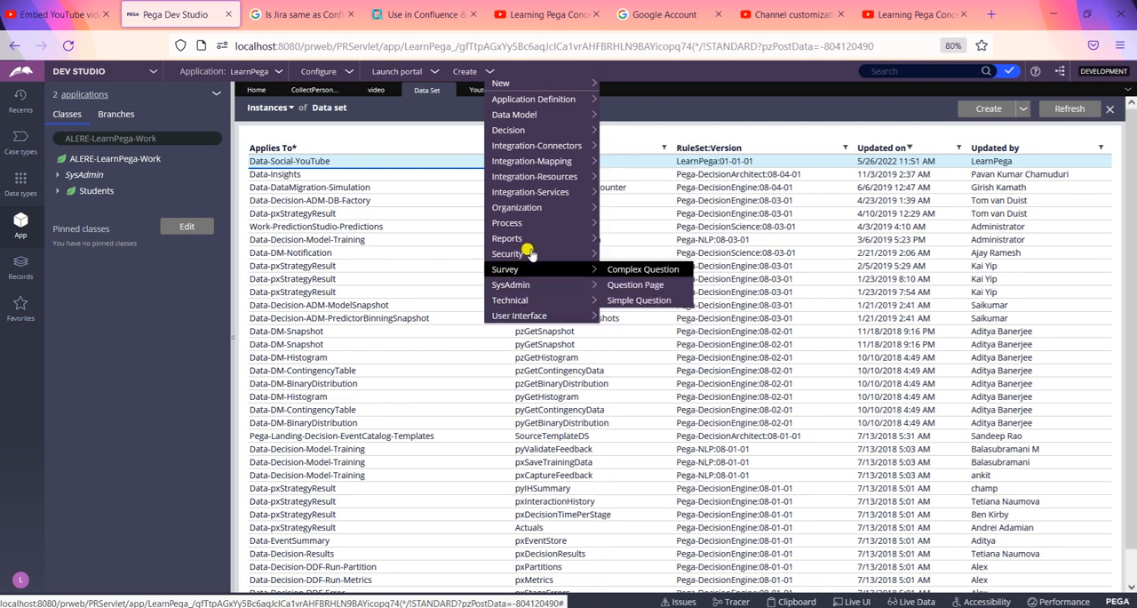
pyautogui.moveTo(530, 254)
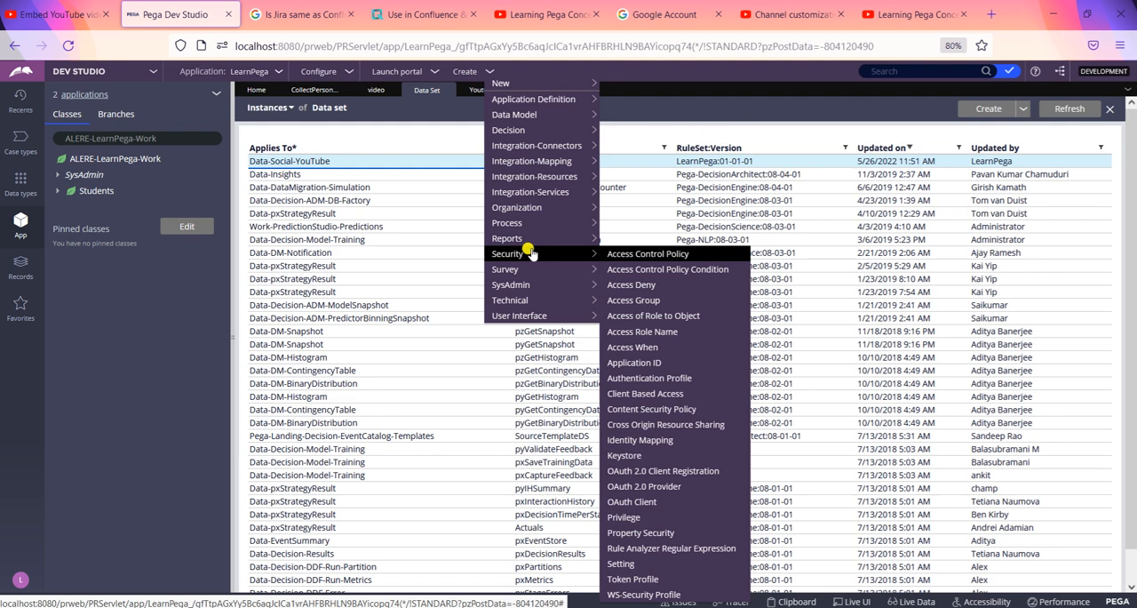
pyautogui.click(278, 71)
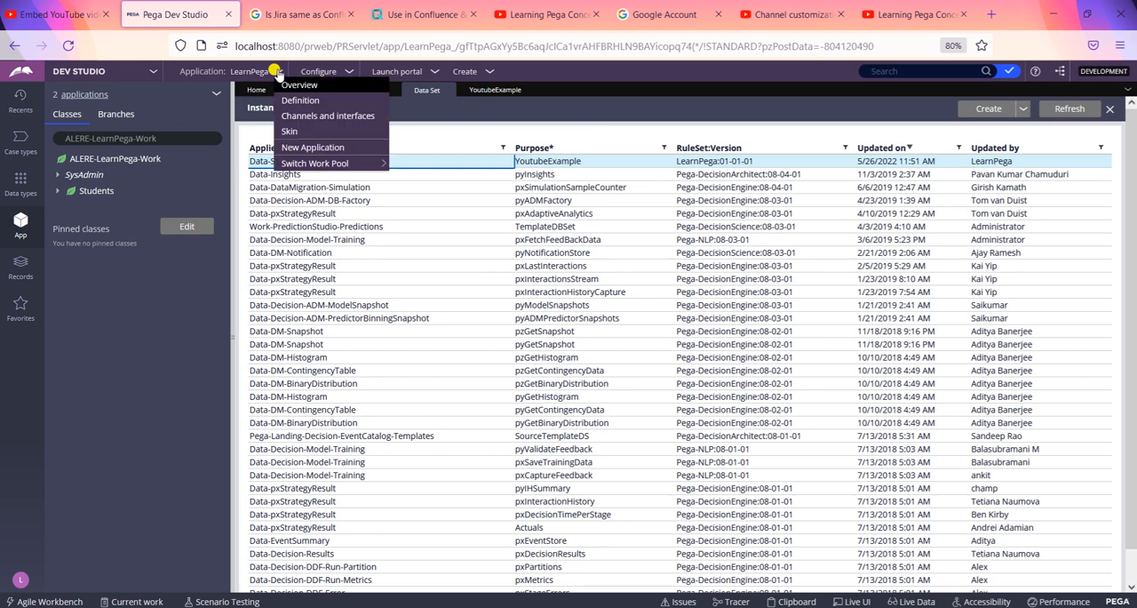
pyautogui.click(331, 73)
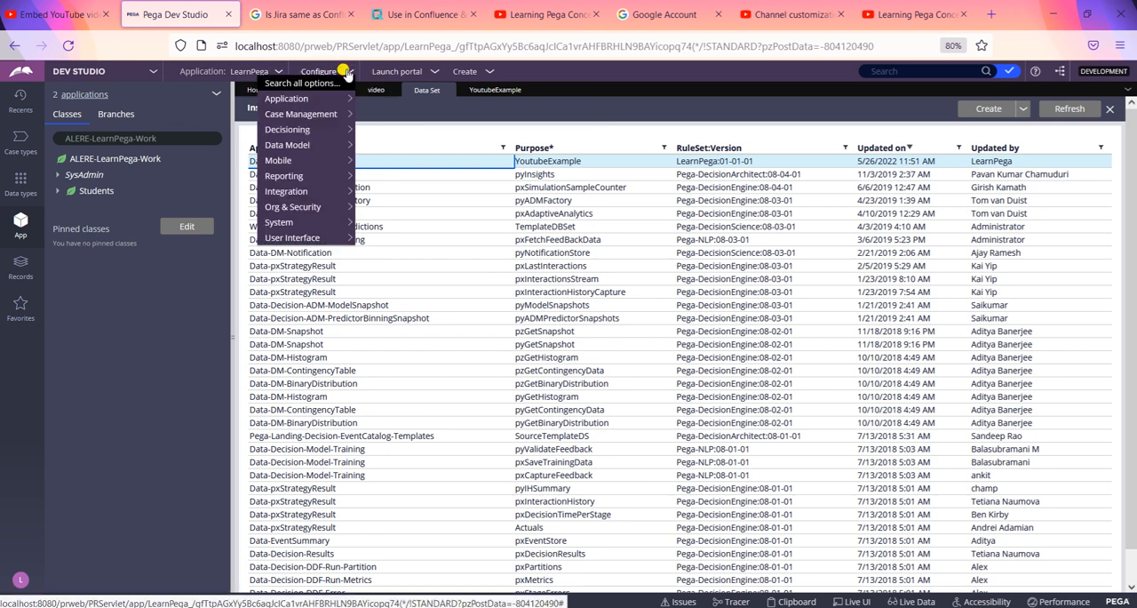
pyautogui.moveTo(326, 102)
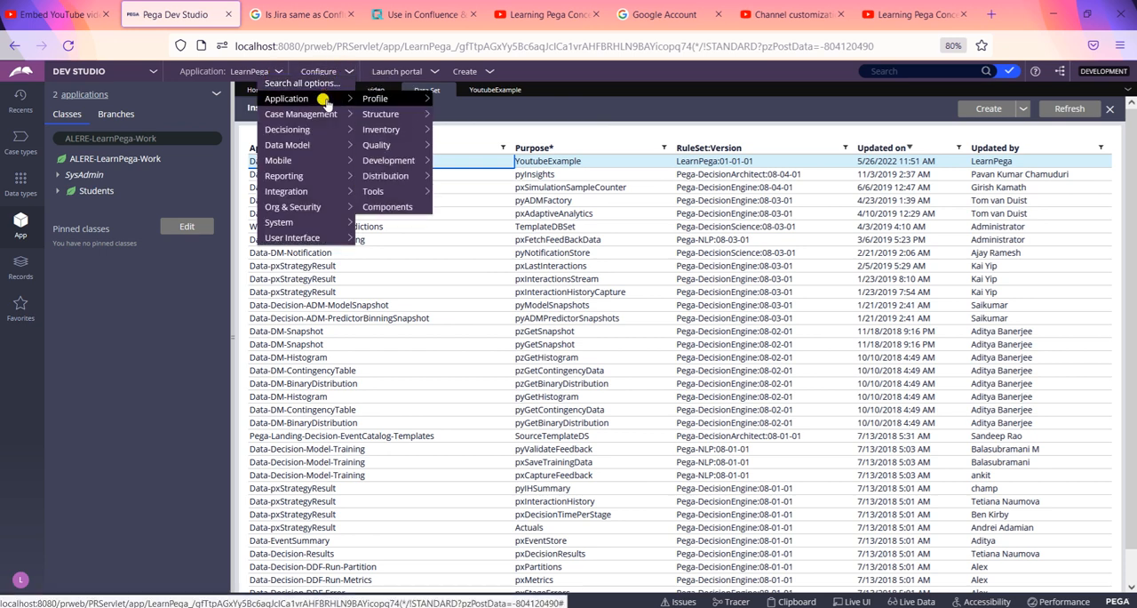
pyautogui.moveTo(323, 240)
pyautogui.moveTo(308, 148)
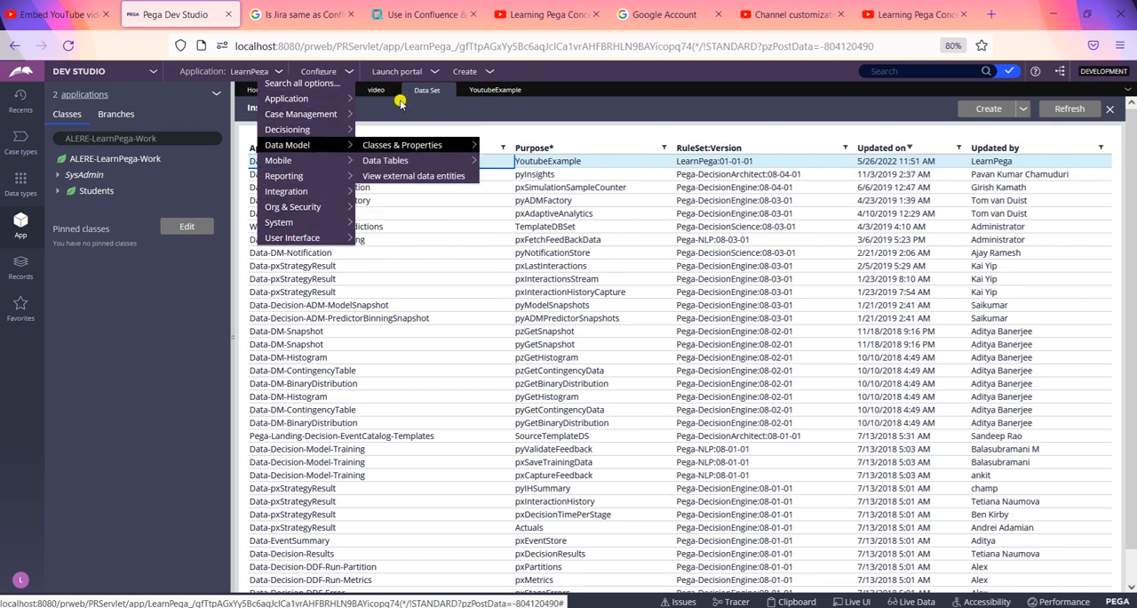
# Step: Open the form for a new data set record, examine the selectable data set types, and close it without creating the record
pyautogui.click(489, 71)
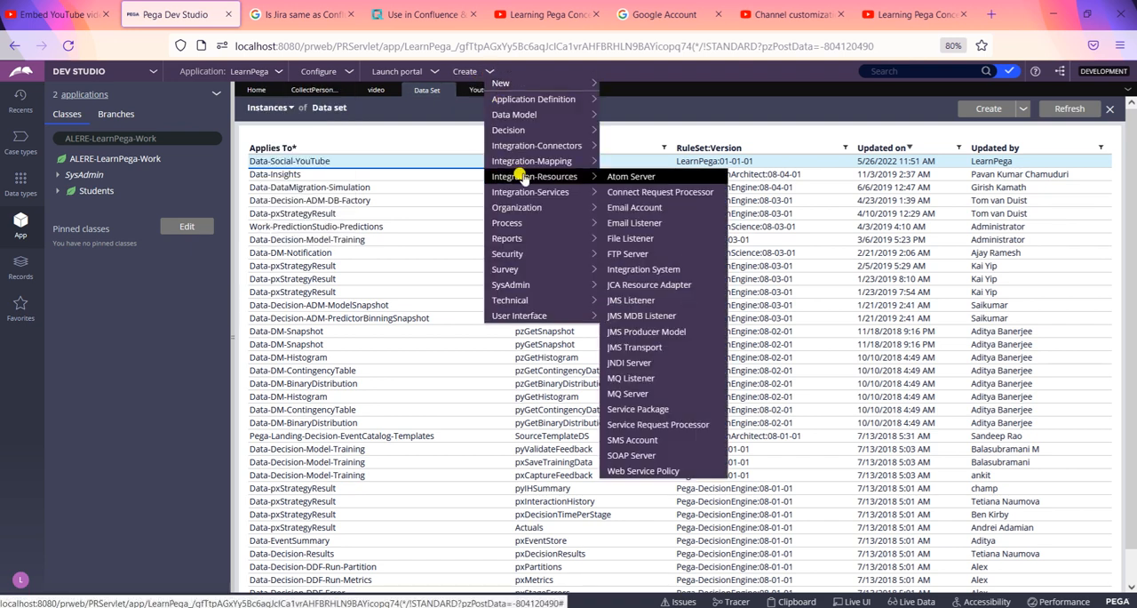
pyautogui.moveTo(522, 116)
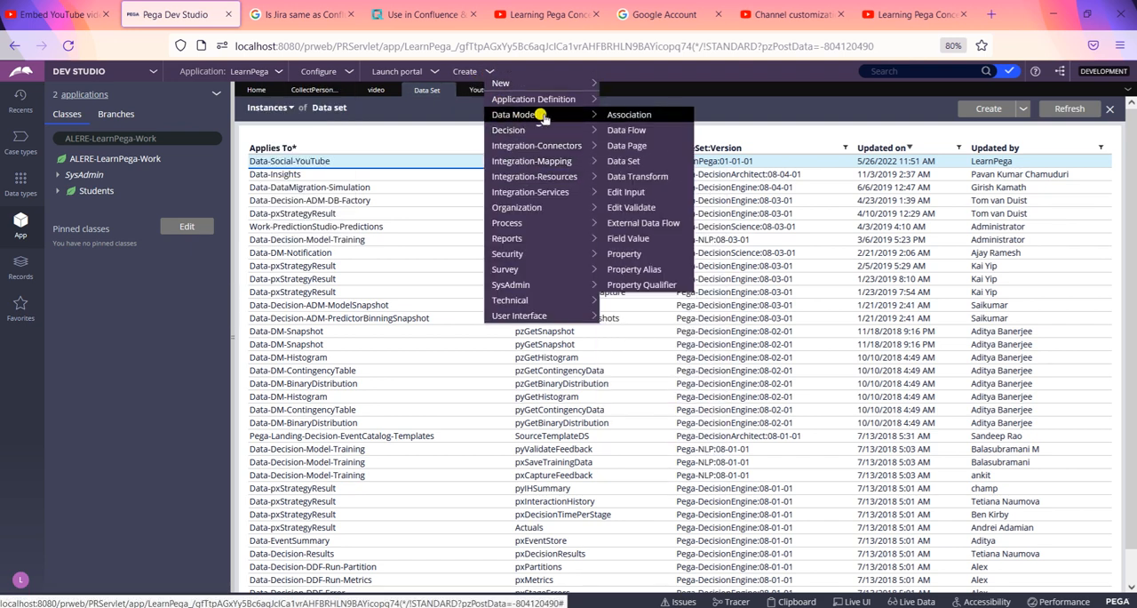
pyautogui.click(637, 163)
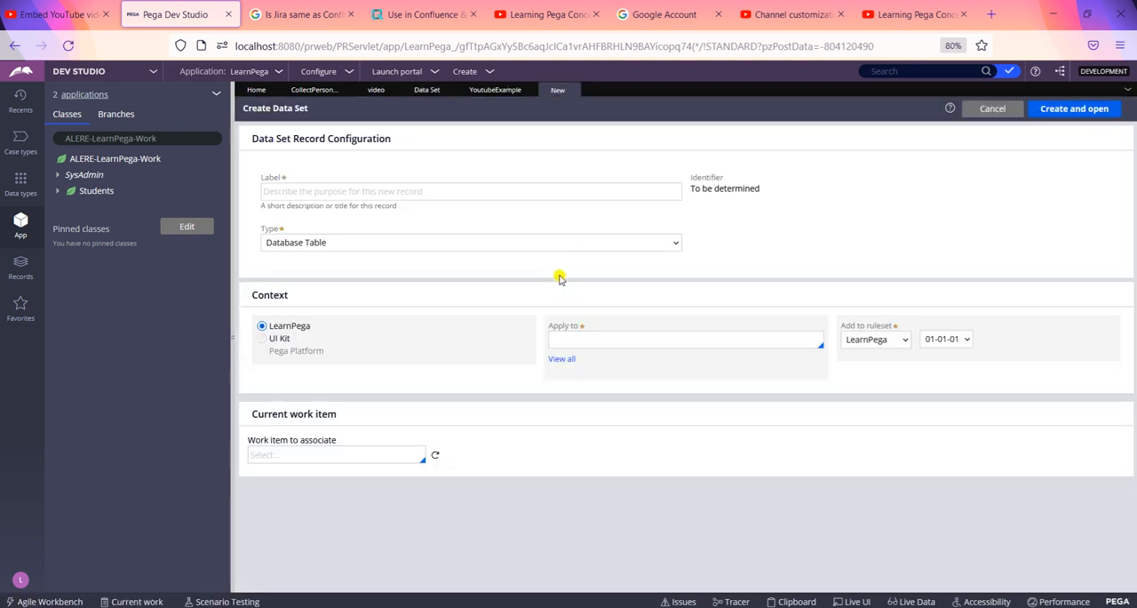
pyautogui.click(385, 245)
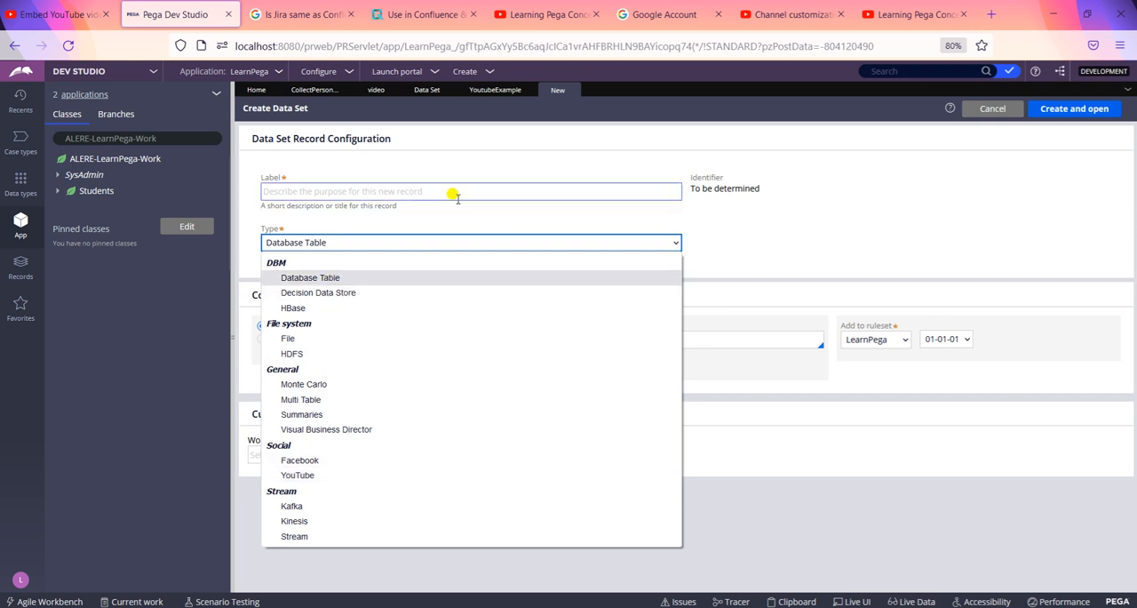
pyautogui.click(355, 191)
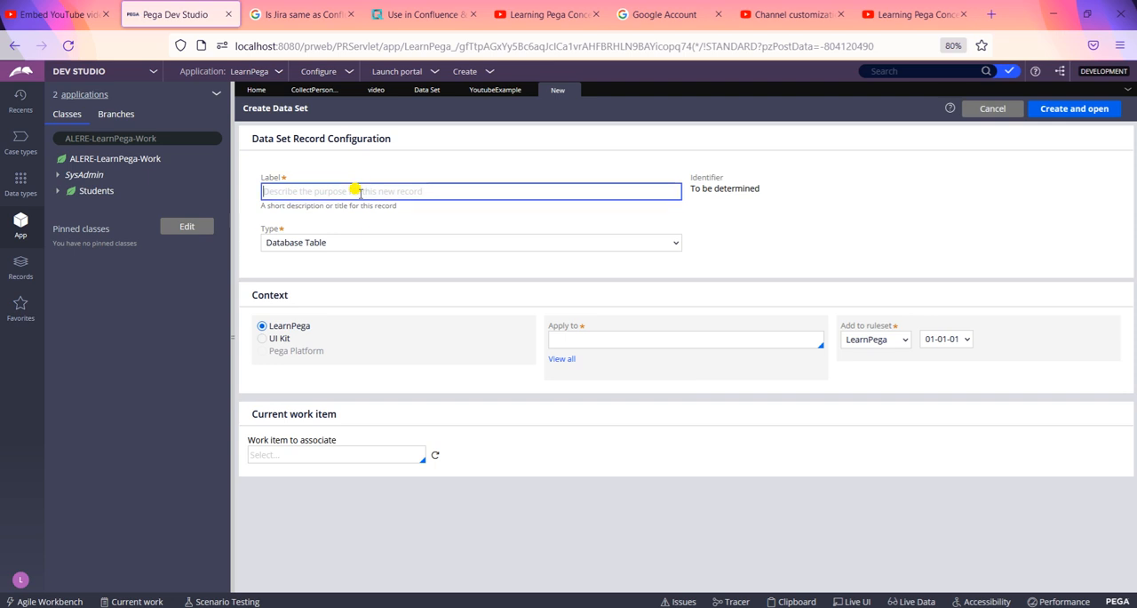
pyautogui.click(573, 90)
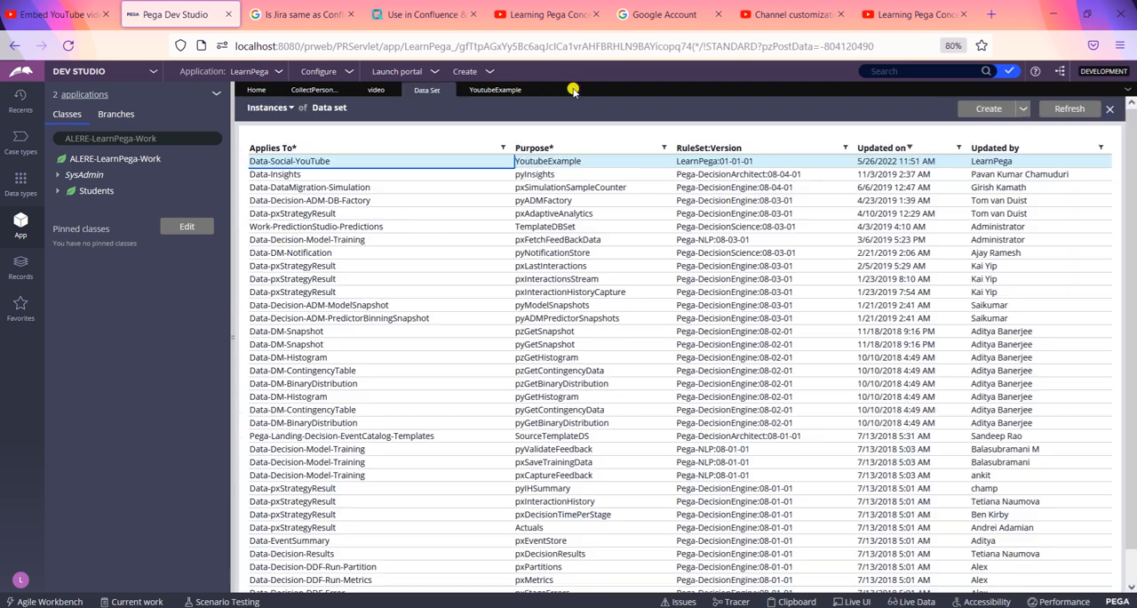
# Step: Open the YoutubeExample data set of class Data-Social-YouTube and enable Retrieve comments
pyautogui.click(384, 164)
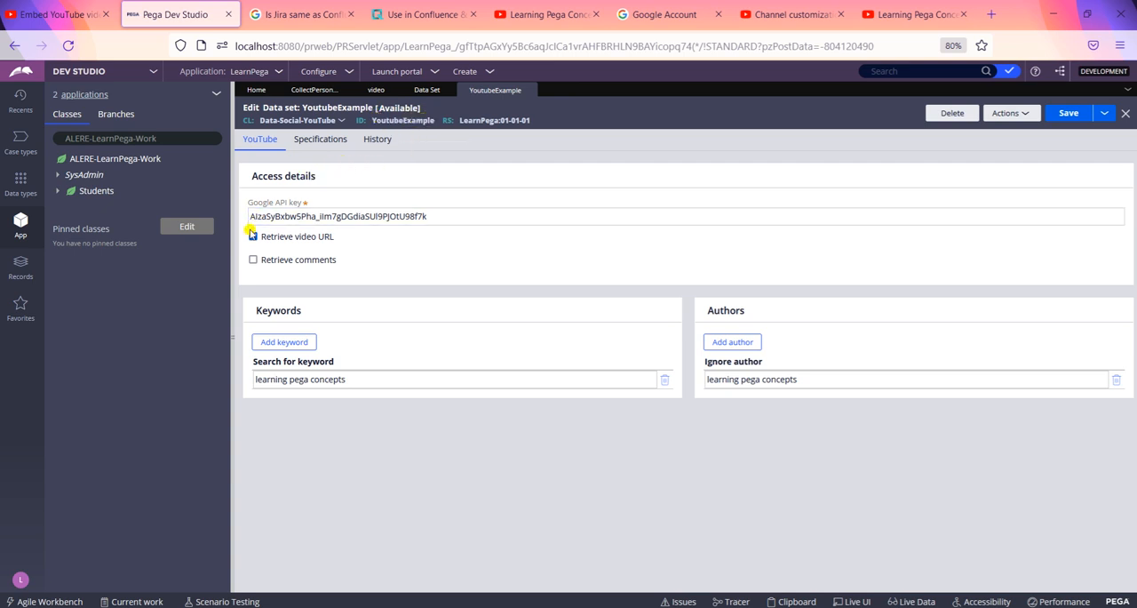
pyautogui.click(489, 214)
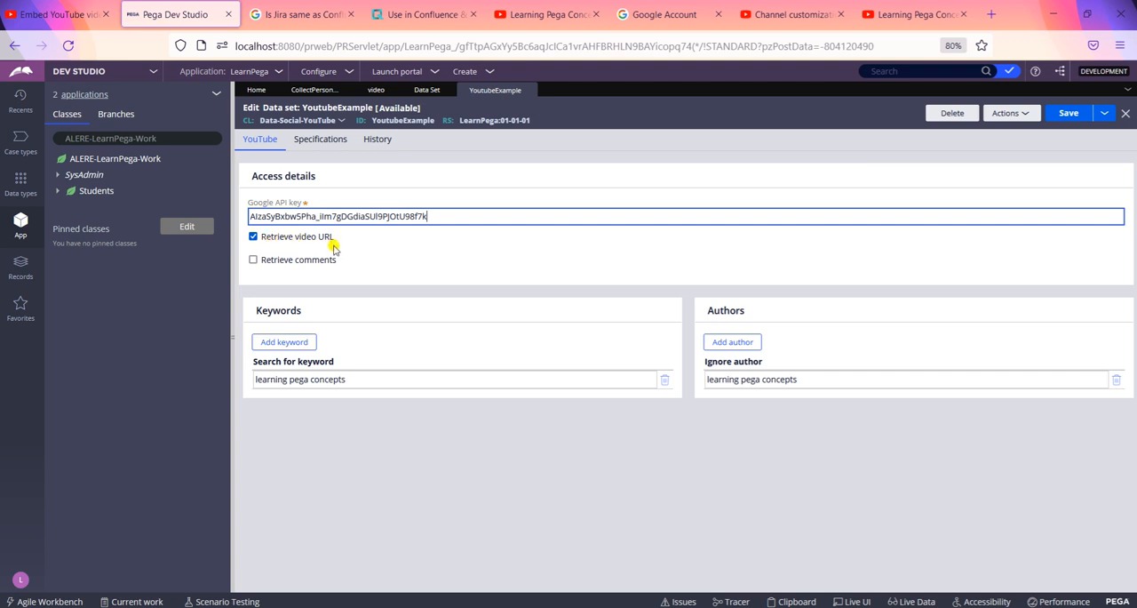
pyautogui.click(277, 262)
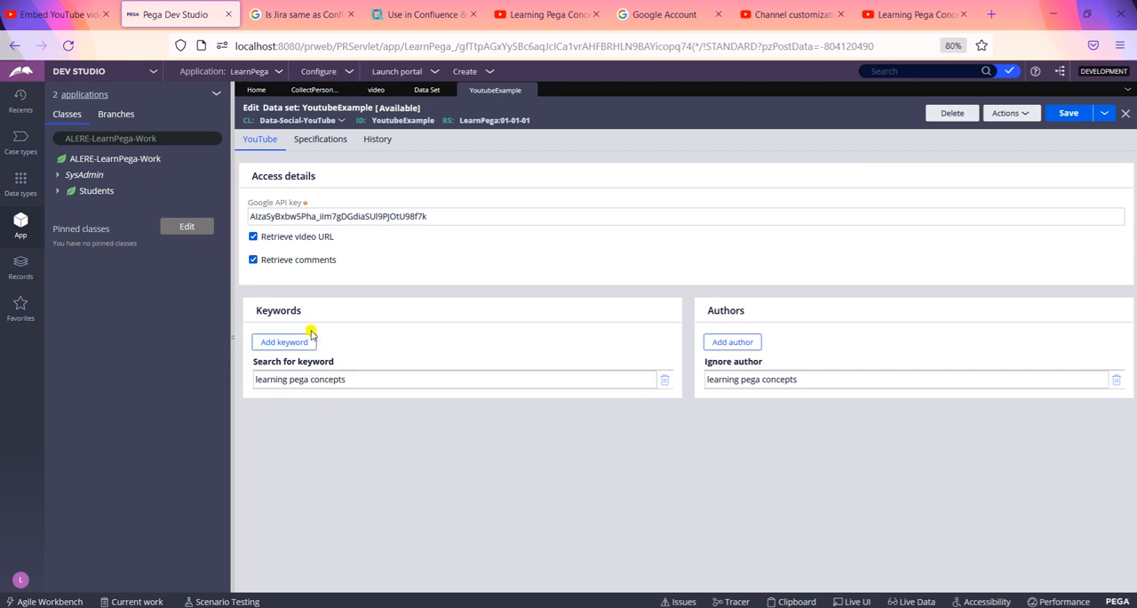
# Step: Check the data set's search keyword and specifications, and return to its YouTube settings
pyautogui.click(346, 378)
pyautogui.click(326, 143)
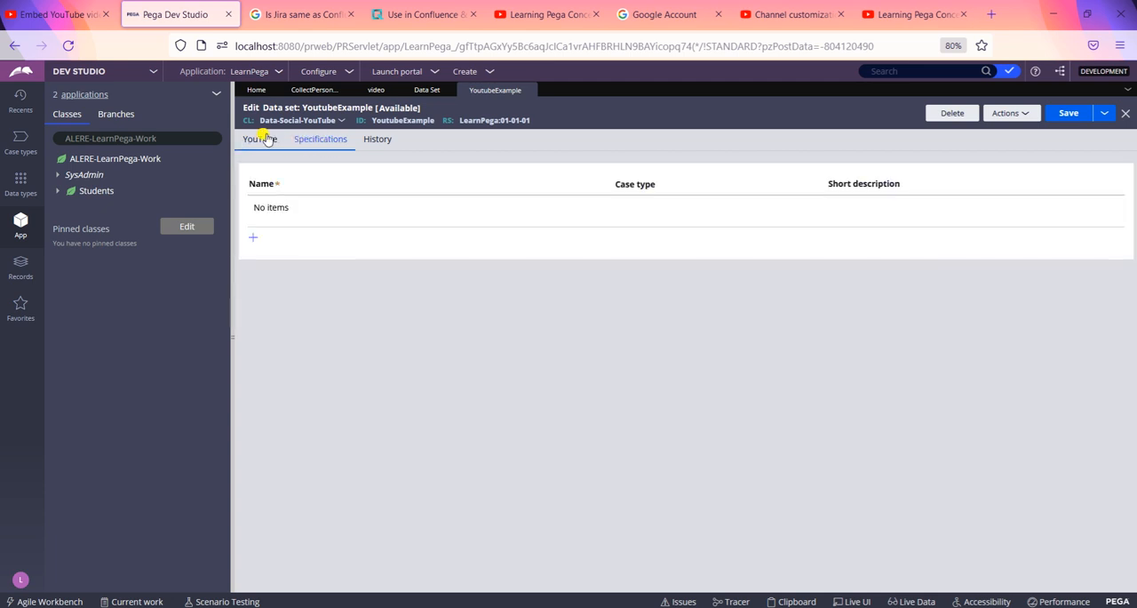
pyautogui.click(262, 139)
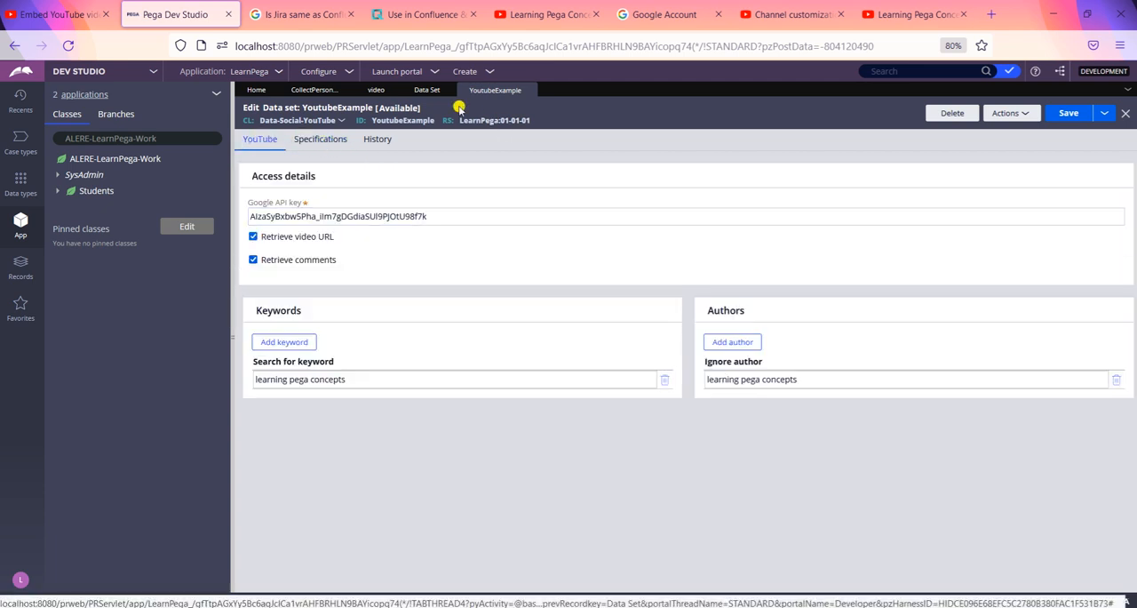
# Step: Inspect the cell properties of the map in the Collect Personal Details section and close them without changes
pyautogui.click(312, 91)
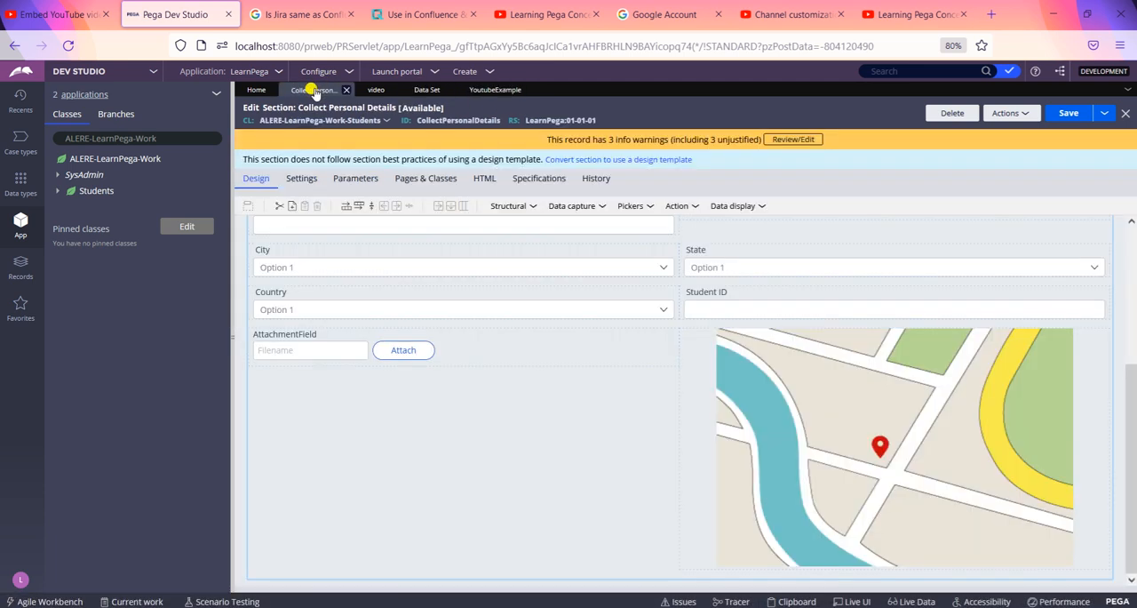
pyautogui.click(787, 369)
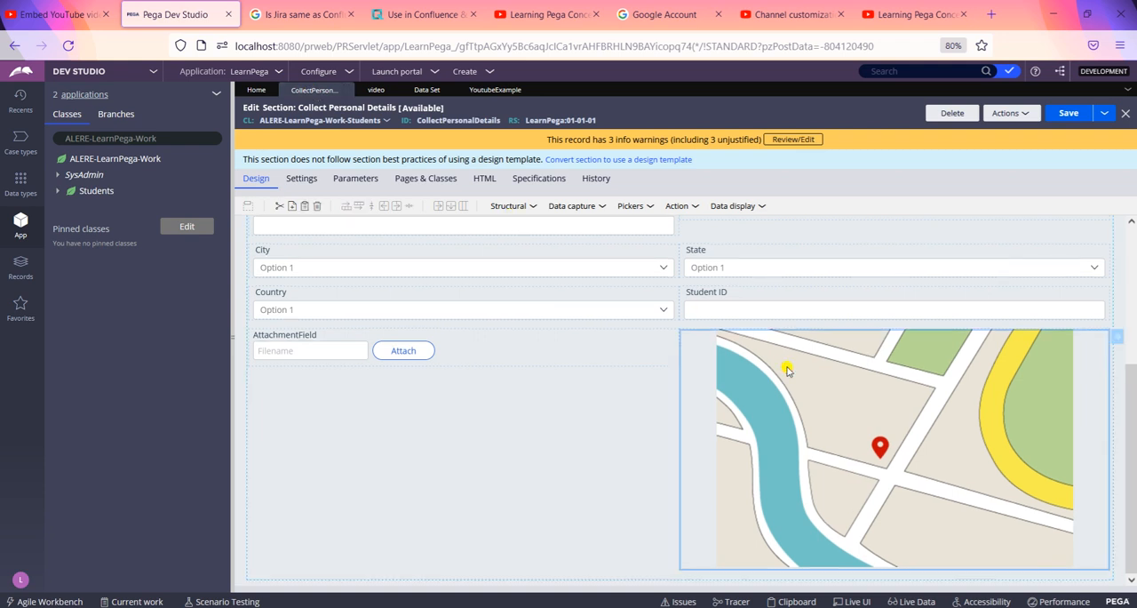
pyautogui.doubleClick(709, 378)
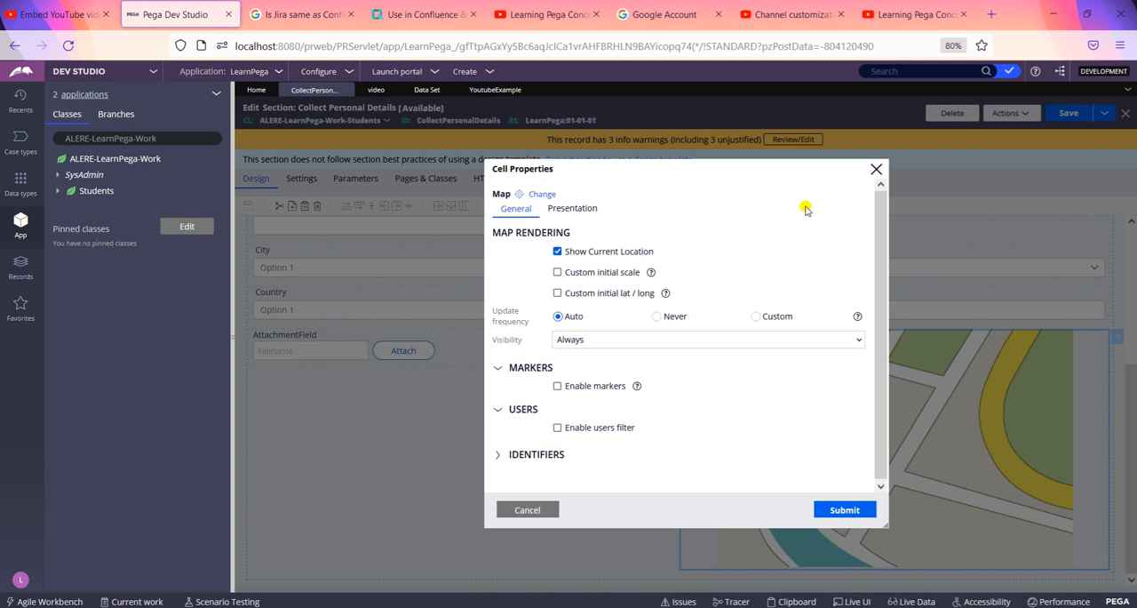
pyautogui.click(876, 169)
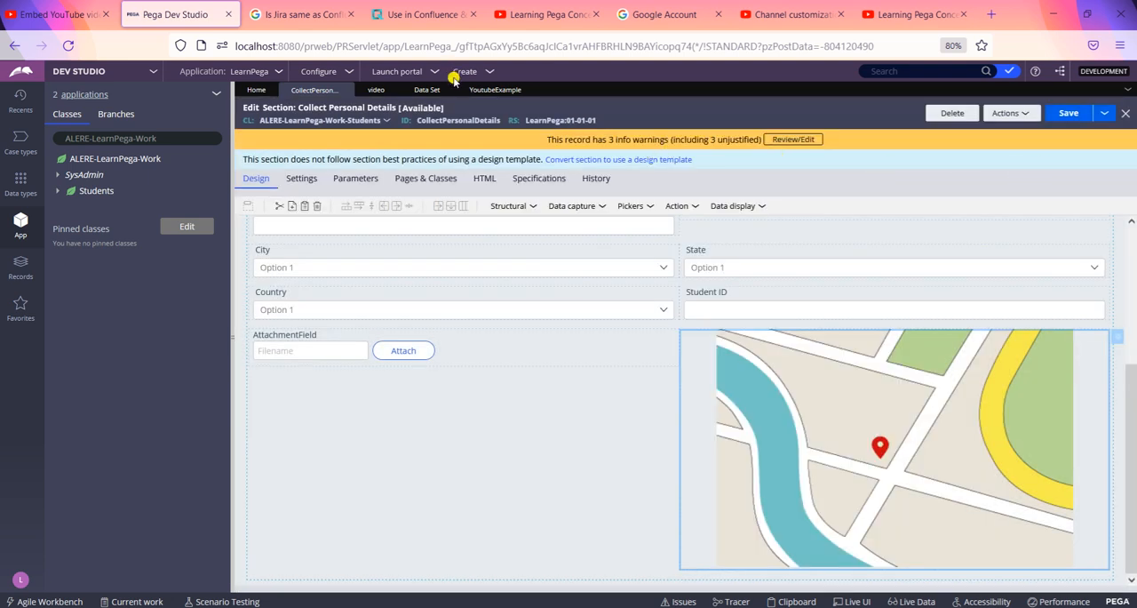
# Step: Open the run window for the YoutubeExample data set and choose the Browse operation
pyautogui.click(478, 92)
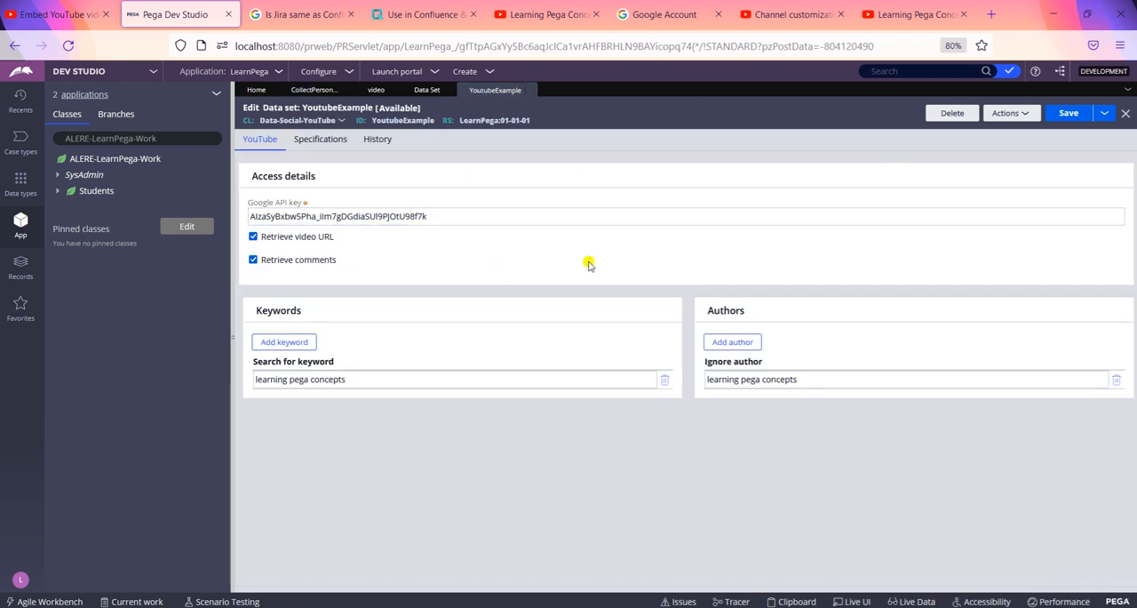
pyautogui.click(1012, 115)
pyautogui.click(999, 133)
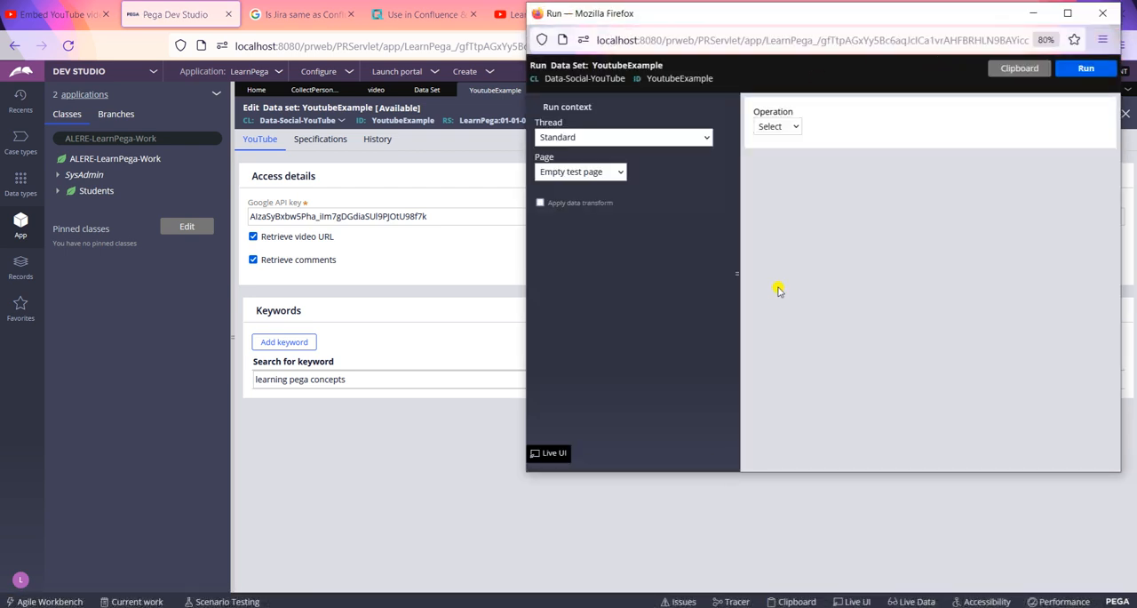
pyautogui.click(779, 130)
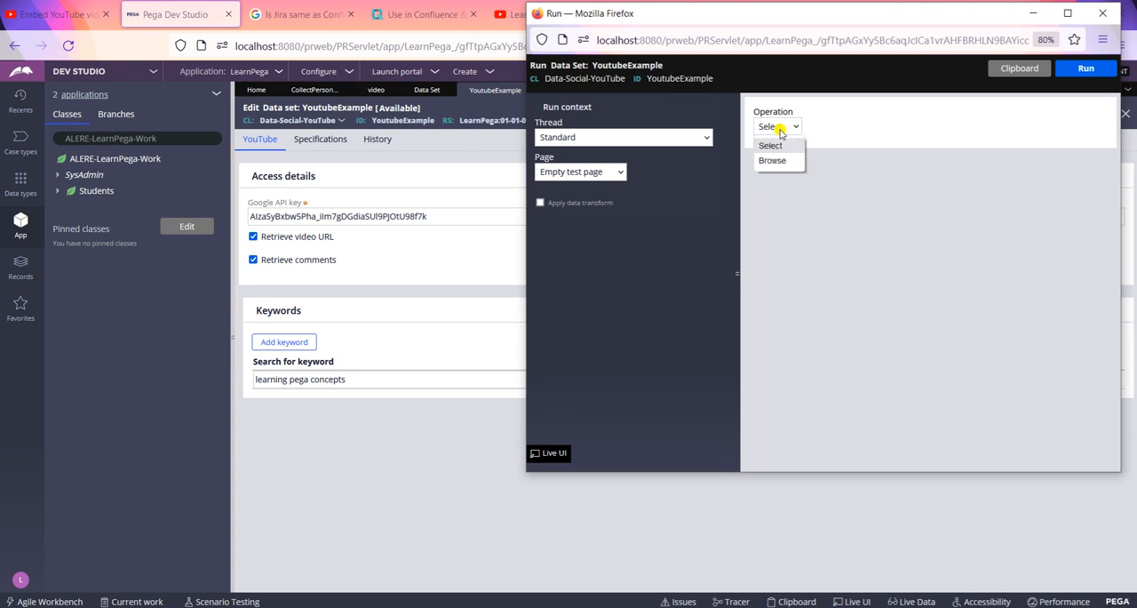
pyautogui.click(773, 159)
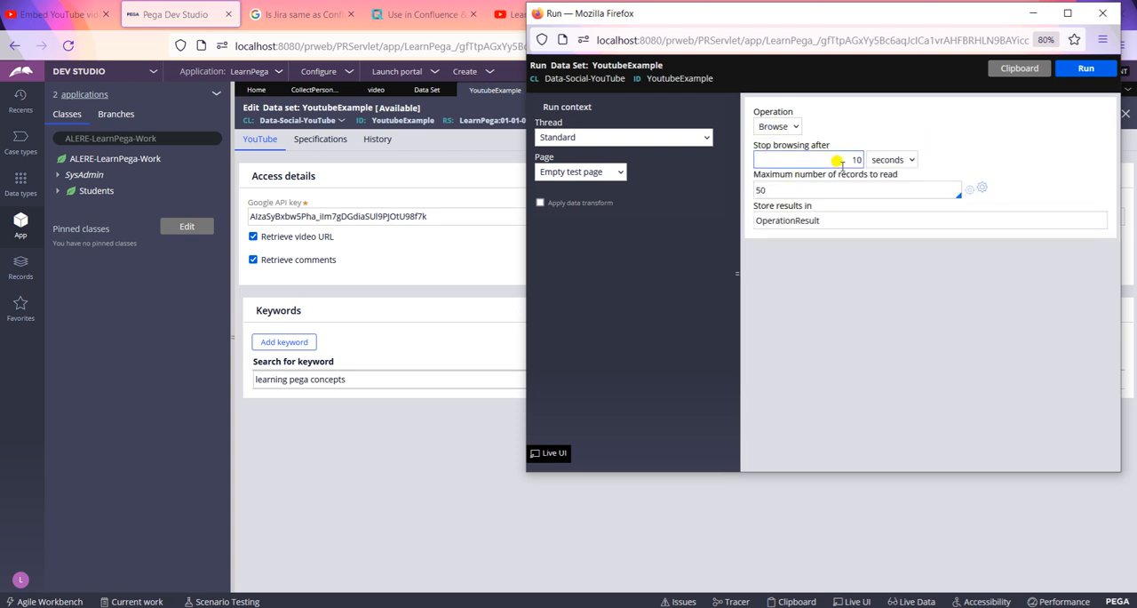
# Step: Run the data set with browsing stopped after 2 seconds and a maximum of 1 record to read
pyautogui.moveTo(843, 165); pyautogui.dragTo(926, 172)
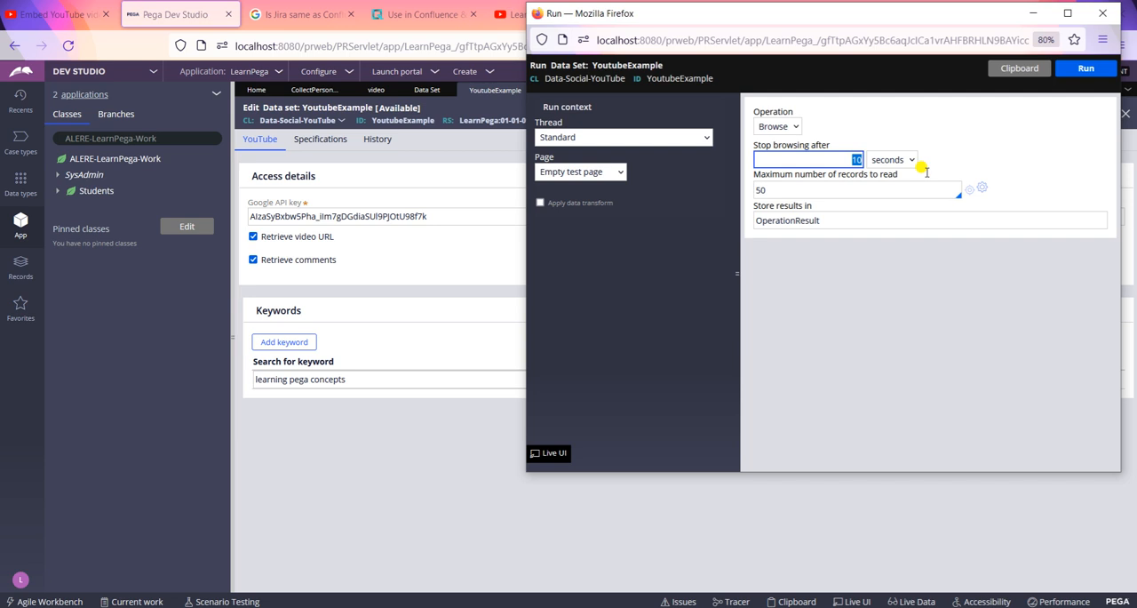
pyautogui.write('2')
pyautogui.click(781, 188)
pyautogui.moveTo(784, 187); pyautogui.dragTo(682, 183)
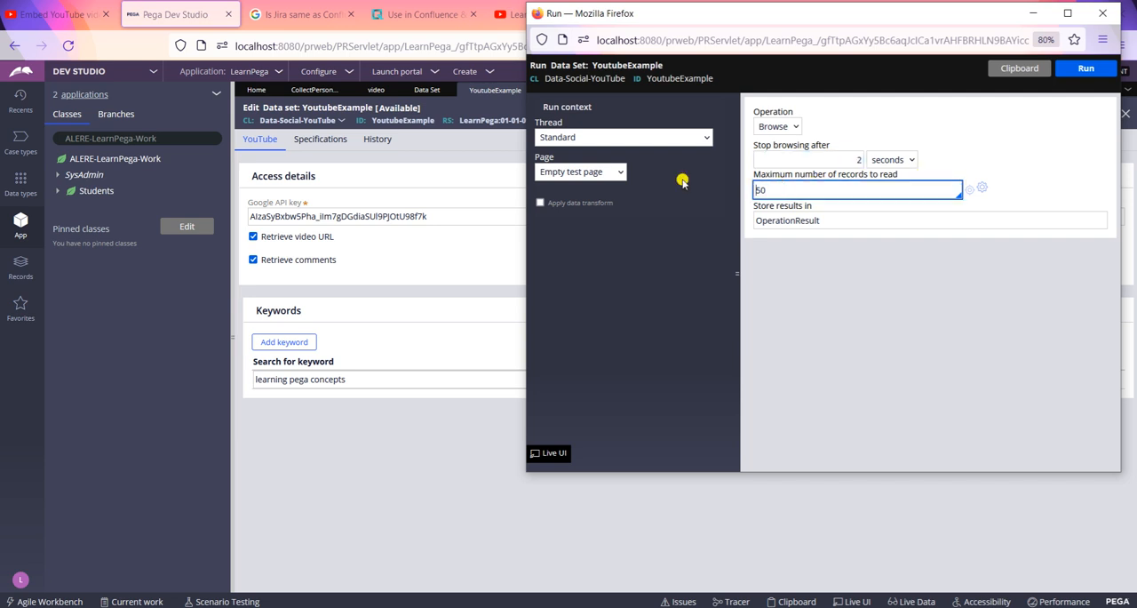
pyautogui.press('Delete')
pyautogui.press('Delete')
pyautogui.write('1')
pyautogui.click(903, 258)
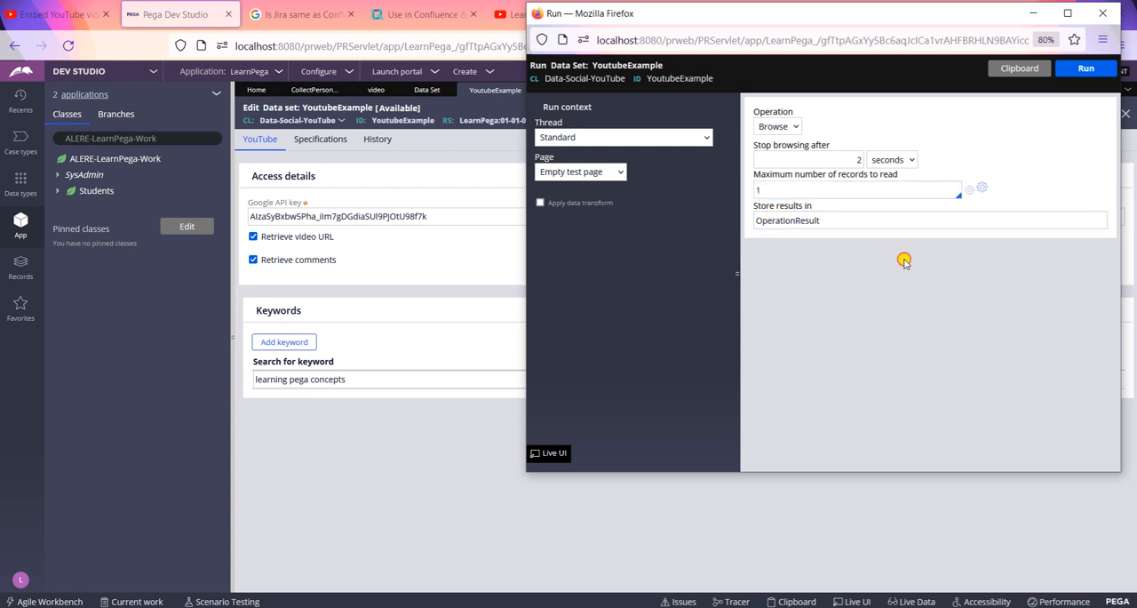
pyautogui.click(1085, 68)
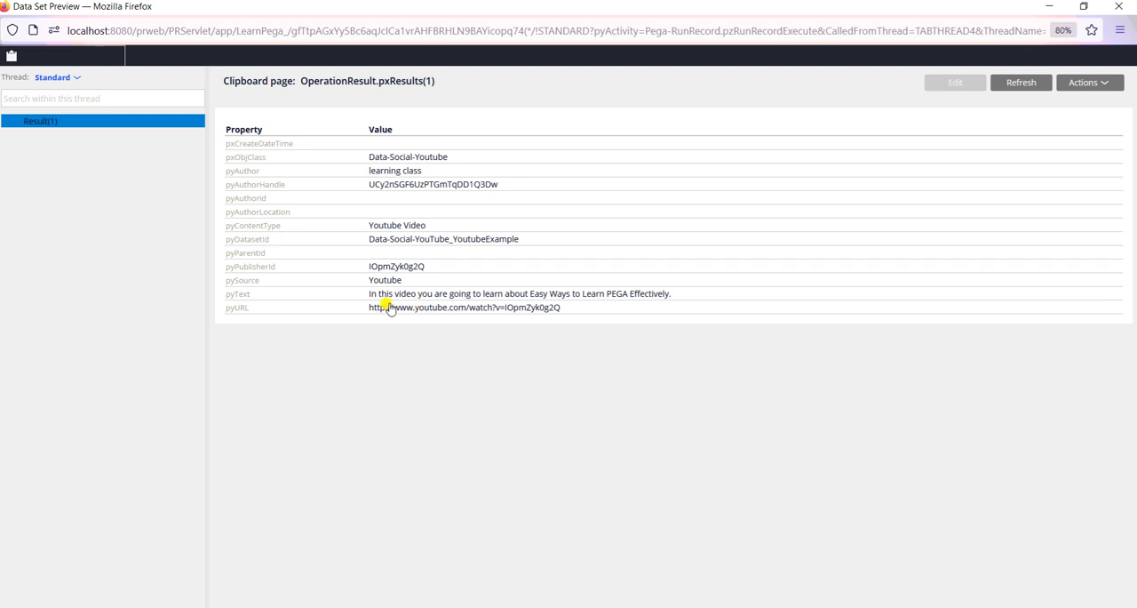
# Step: Open the pyURL link from the data set preview in the YouTube channel's browser tab and pause the video
pyautogui.moveTo(366, 313); pyautogui.dragTo(562, 313)
pyautogui.hotkey('ctrl', 'c')
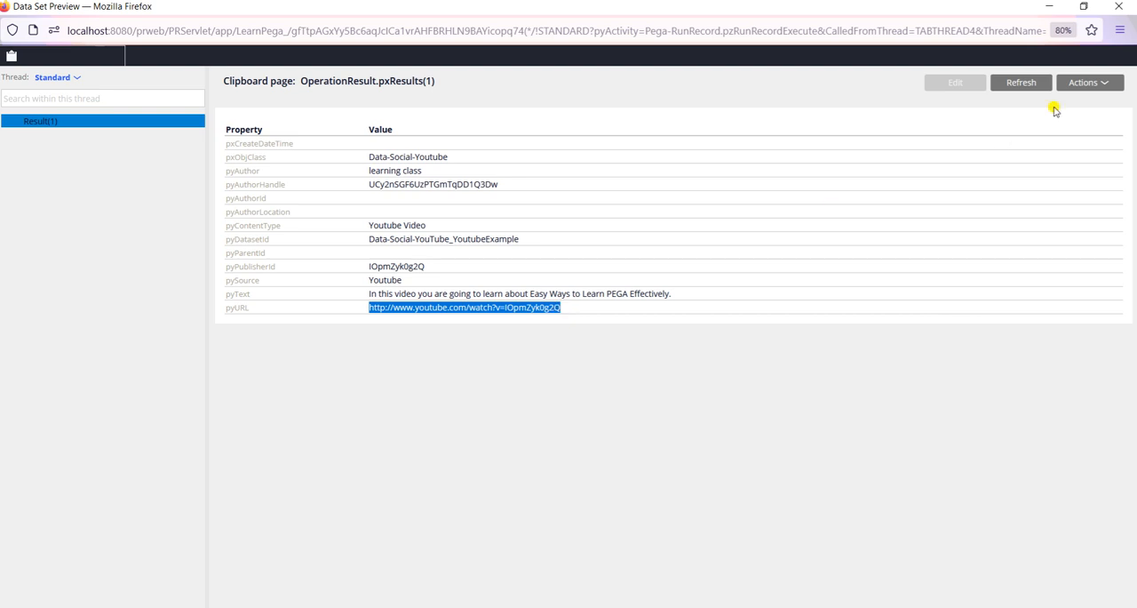
pyautogui.click(1046, 10)
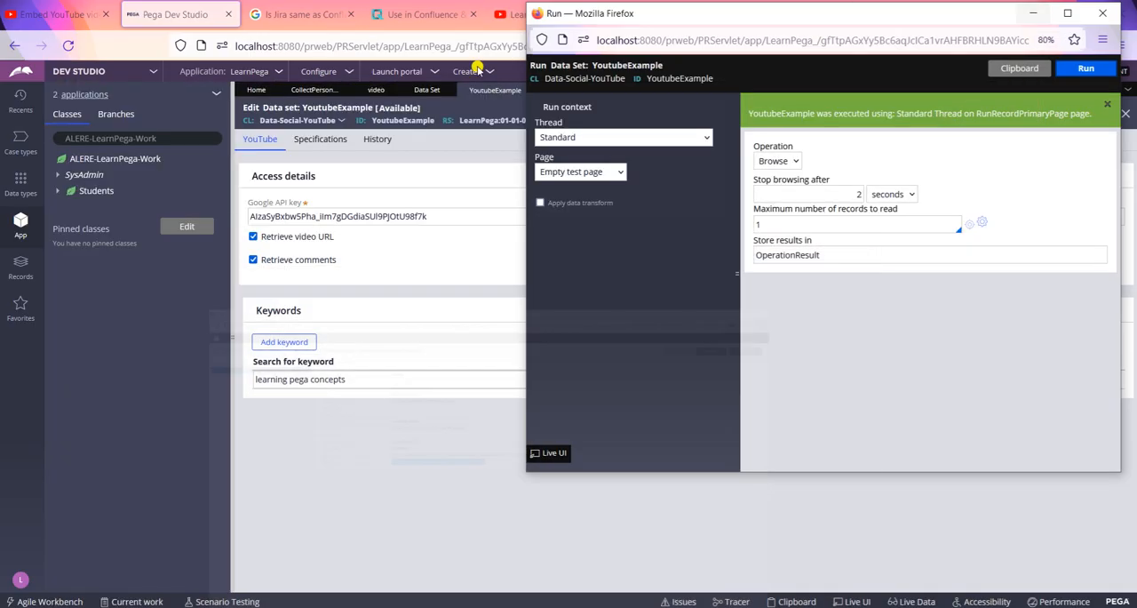
pyautogui.click(514, 15)
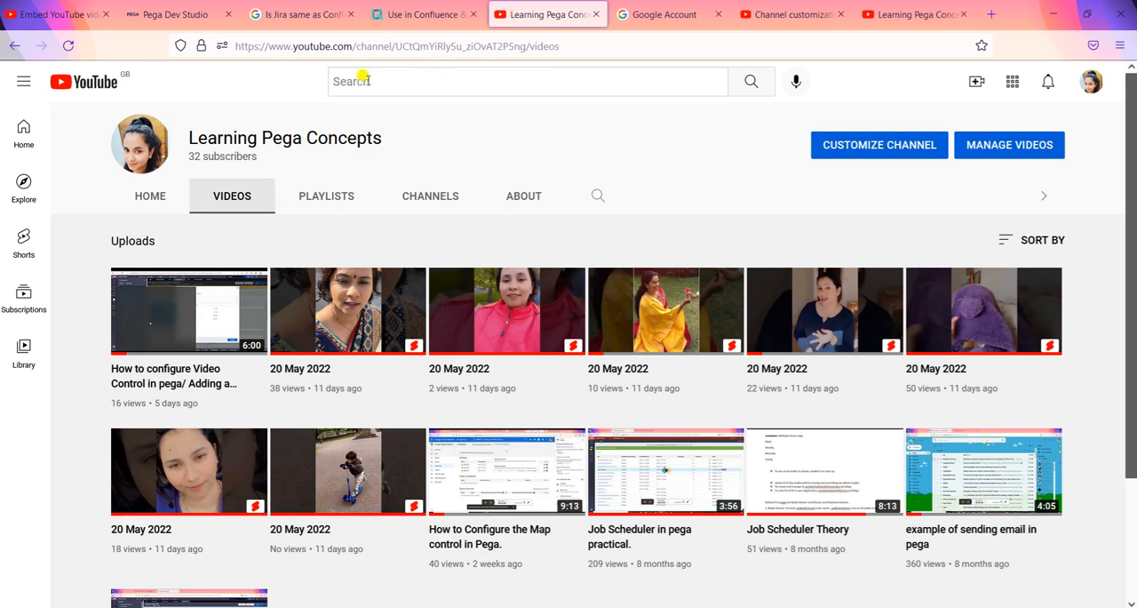
pyautogui.click(279, 38)
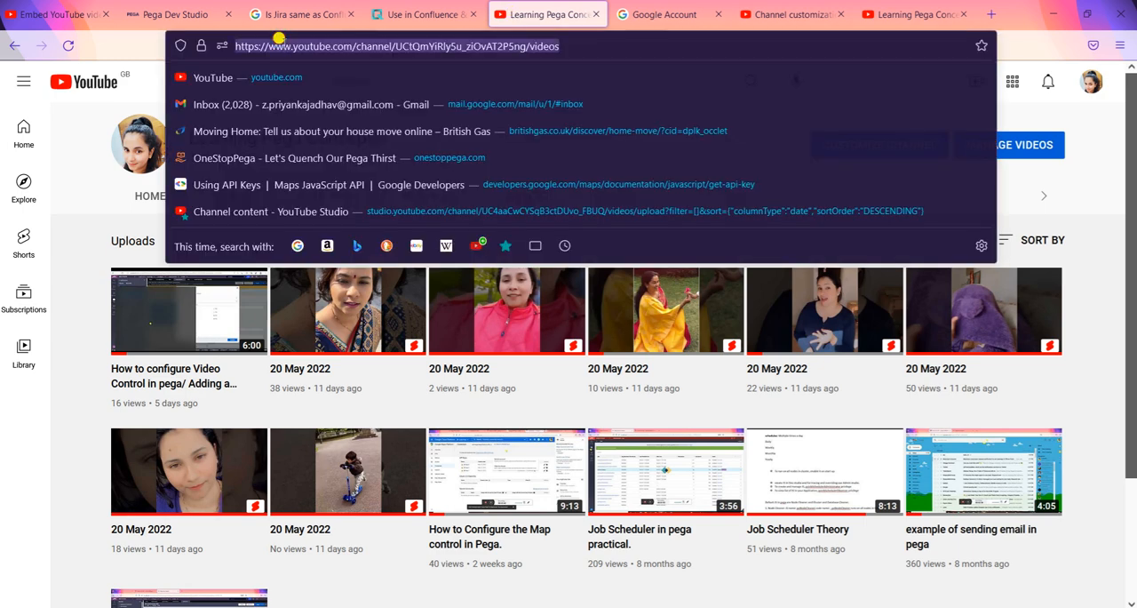
pyautogui.hotkey('ctrl', 'v')
pyautogui.press('Return')
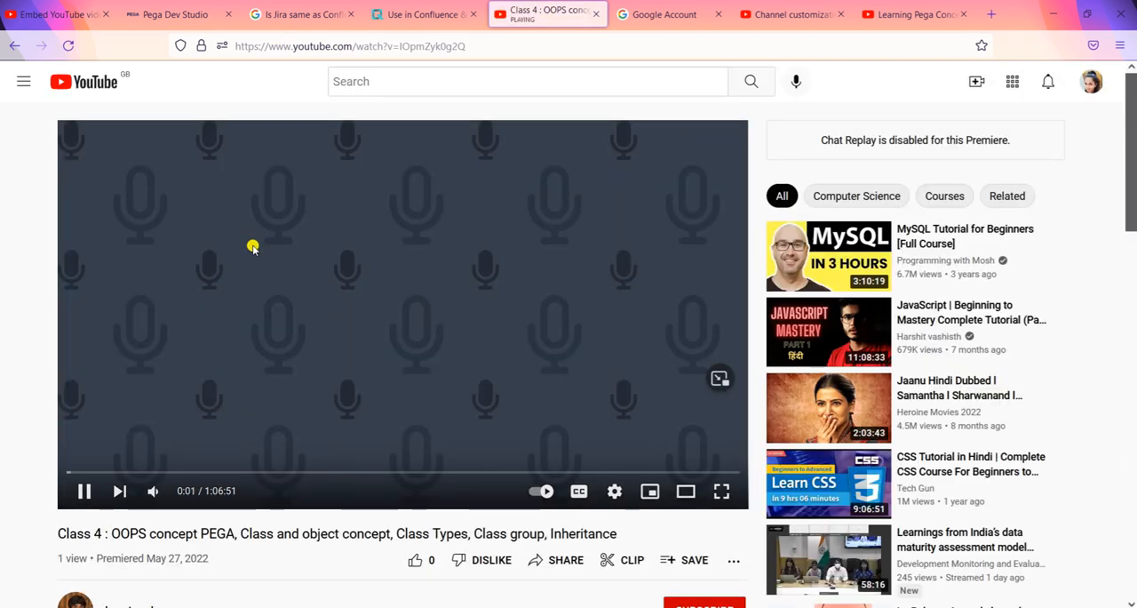
pyautogui.click(341, 312)
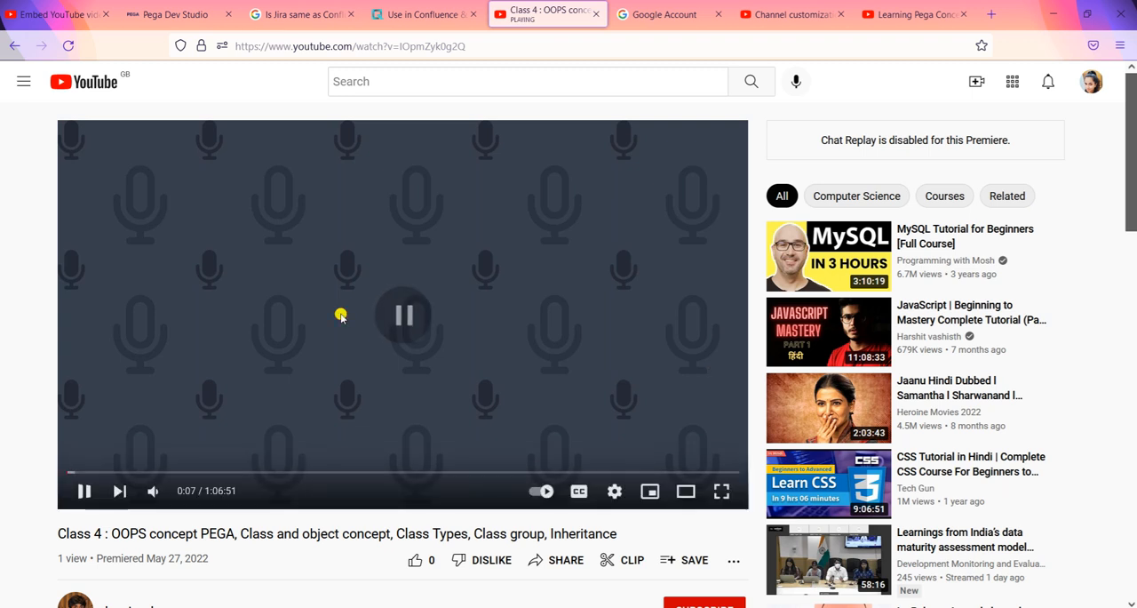
# Step: Return to the Data Set Preview window, refresh the OperationResult clipboard page and close the preview
pyautogui.click(161, 18)
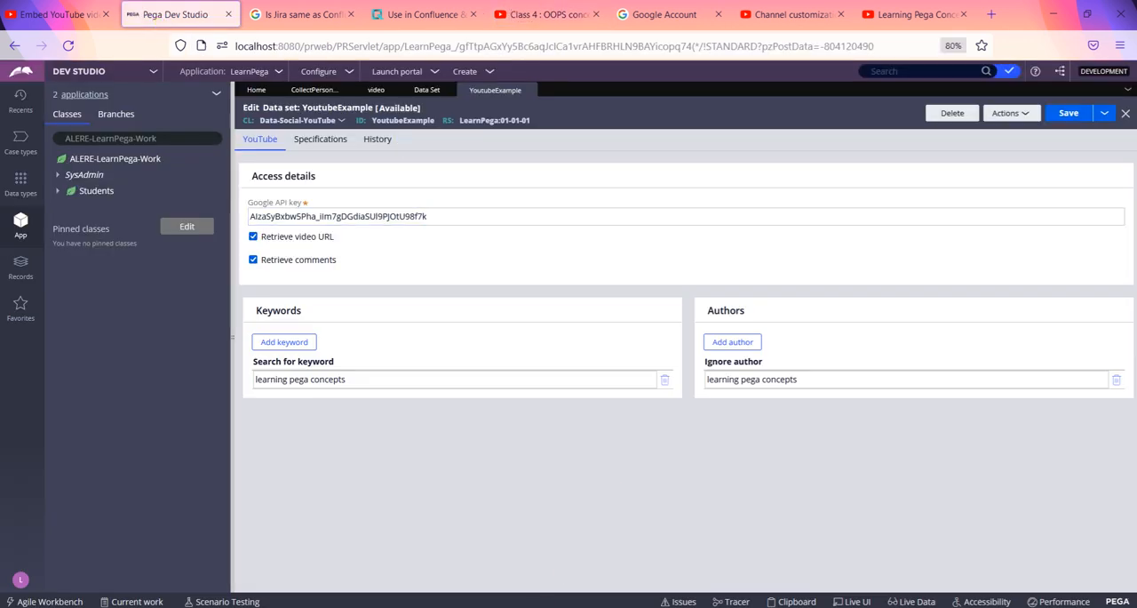
pyautogui.press('super+d')
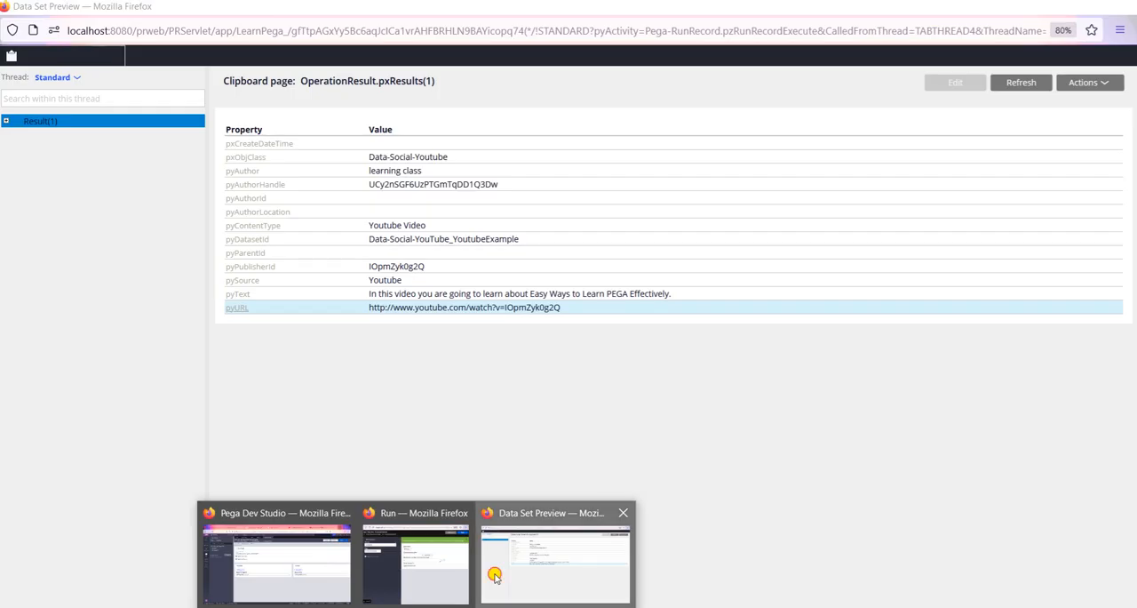
pyautogui.click(495, 574)
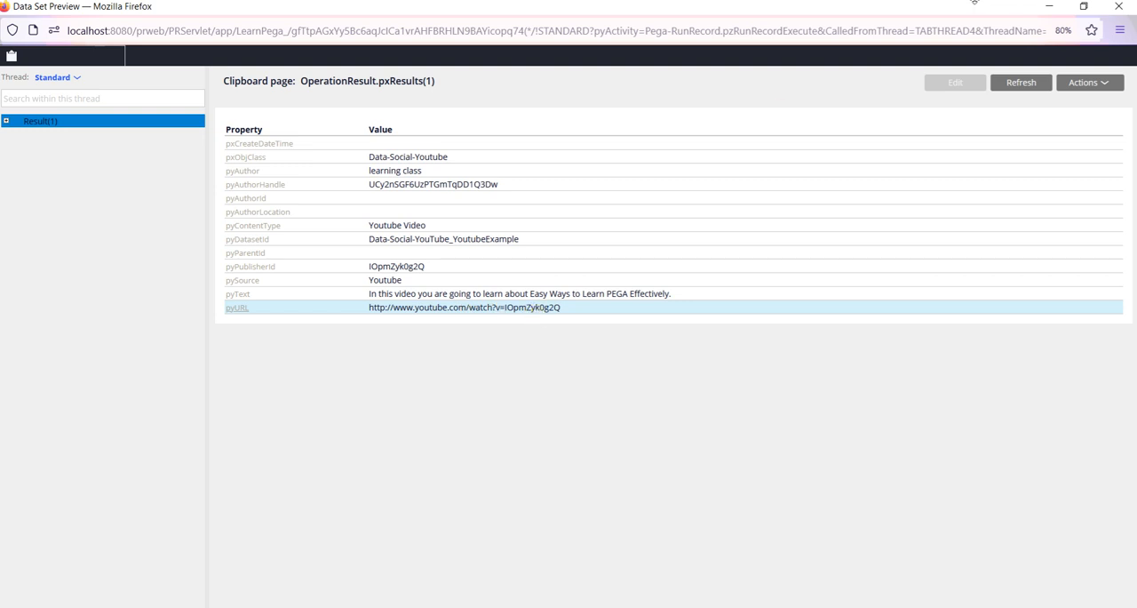
pyautogui.click(1049, 9)
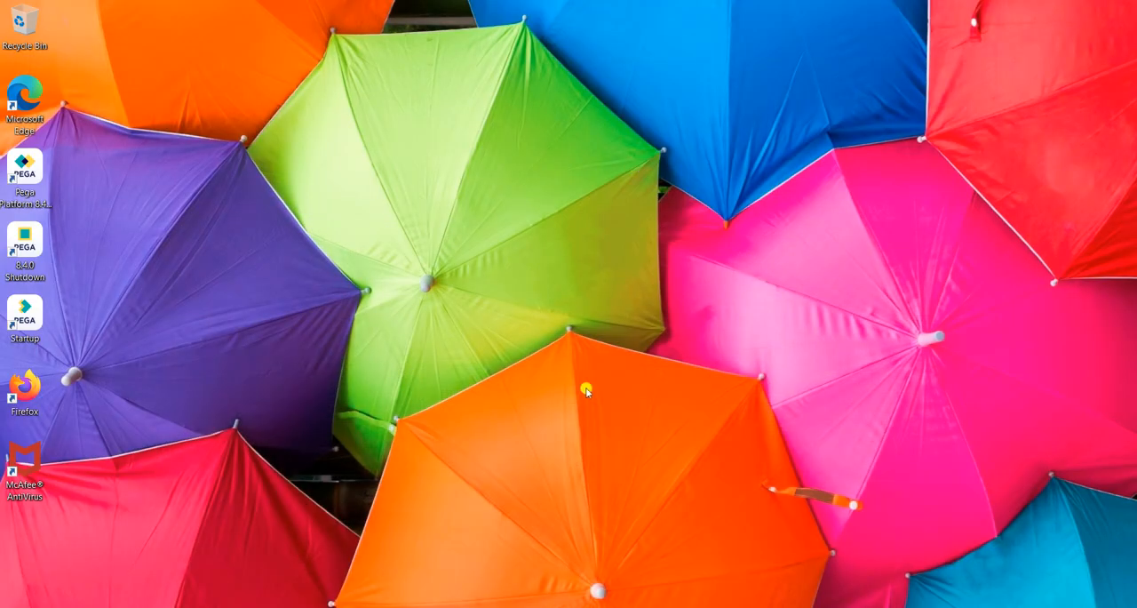
pyautogui.moveTo(416, 607)
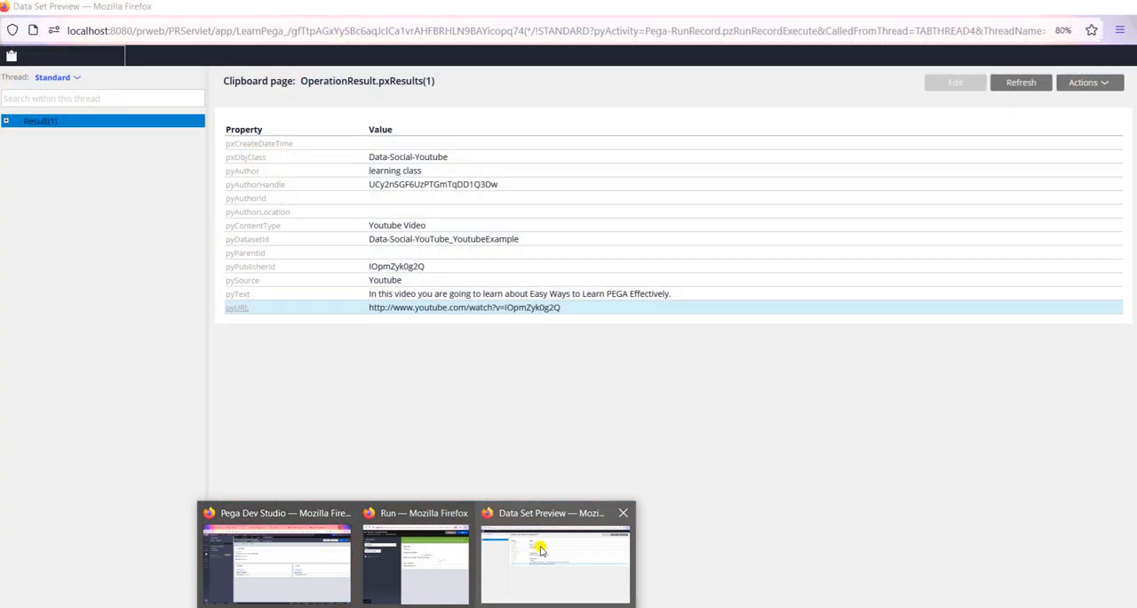
pyautogui.click(541, 549)
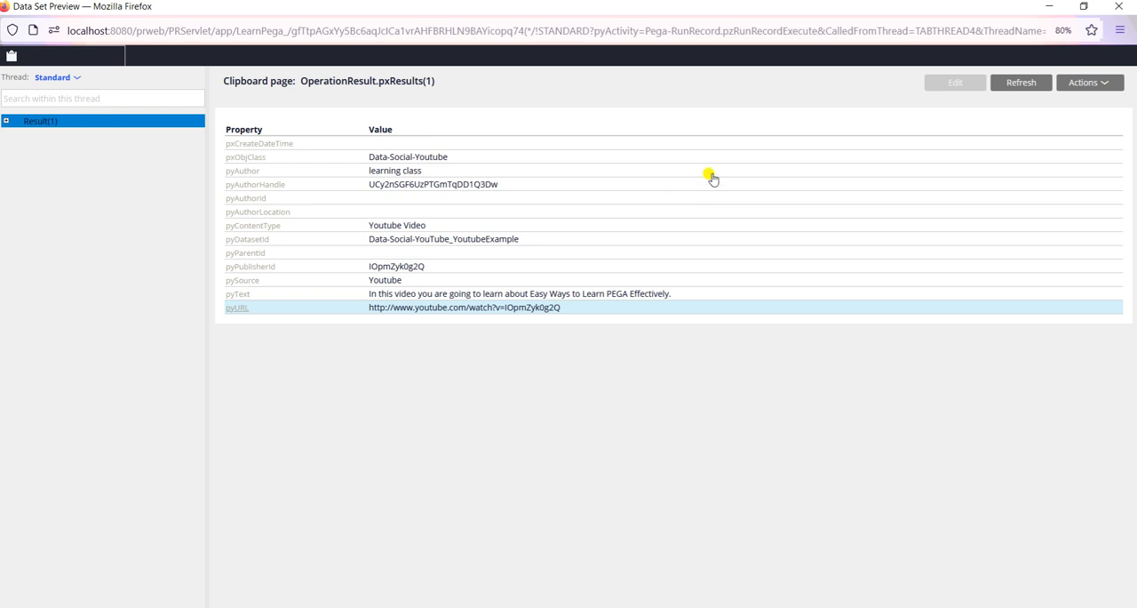
pyautogui.click(1021, 82)
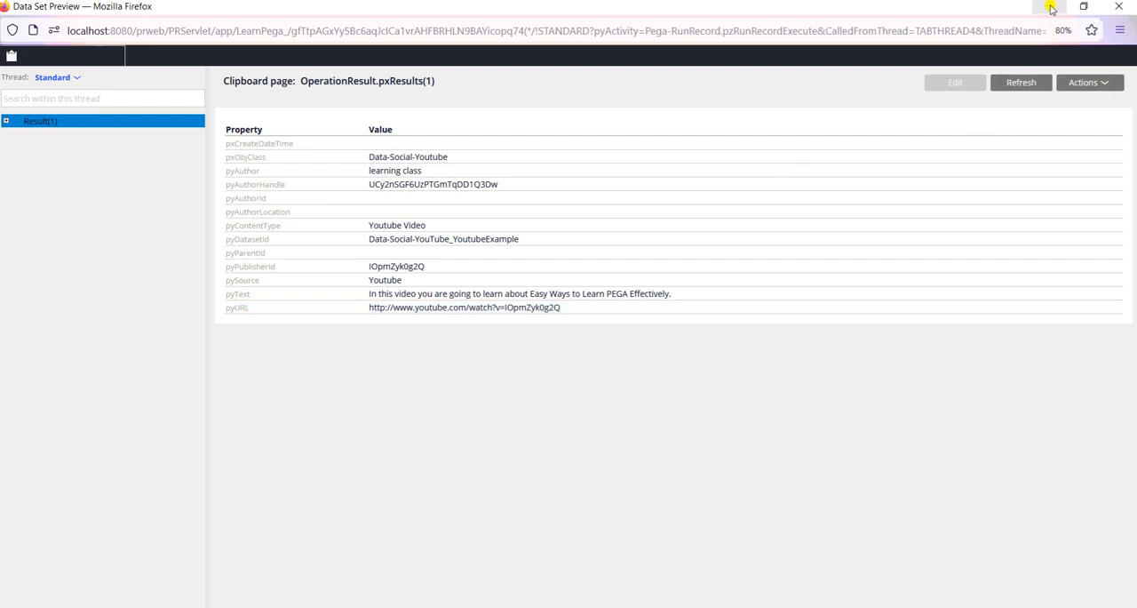
pyautogui.click(1112, 10)
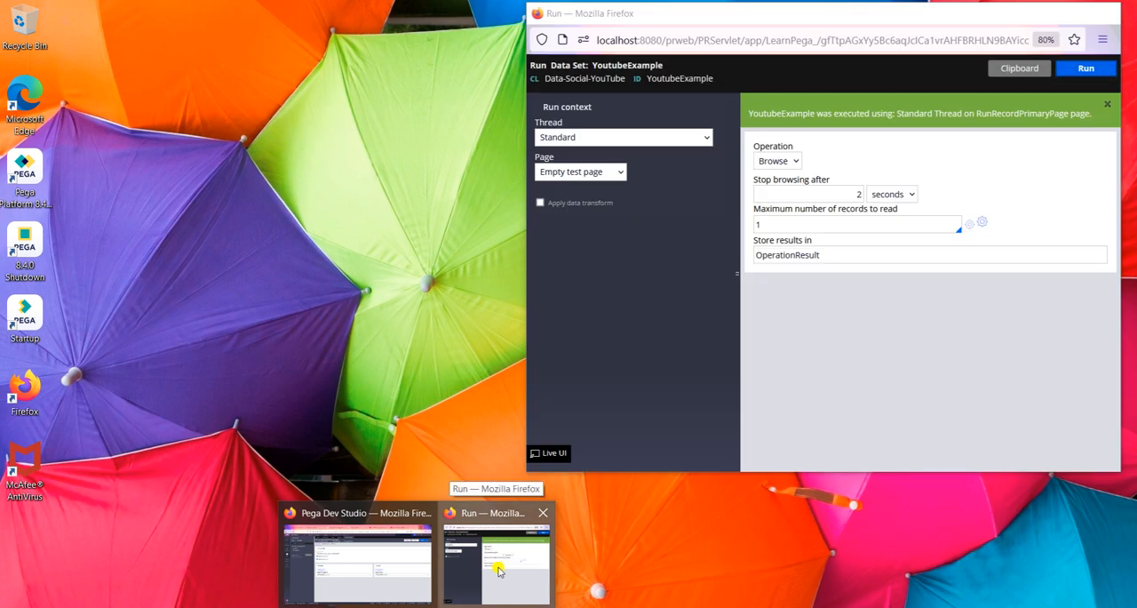
# Step: Dismiss the low-battery notice over the Run window and return to the Pega Dev Studio window
pyautogui.click(498, 570)
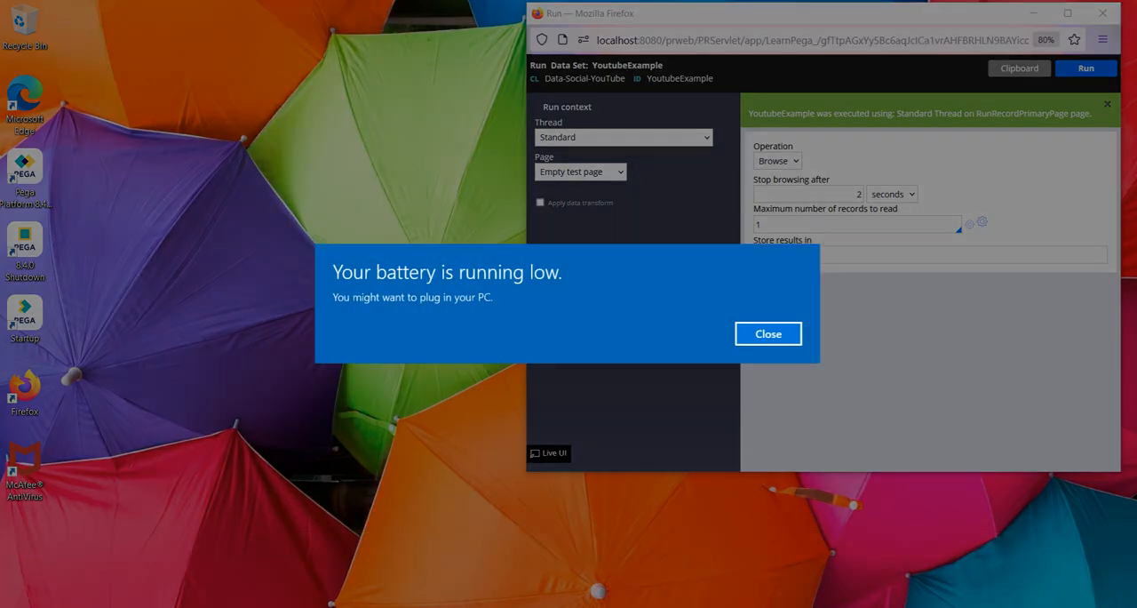
pyautogui.click(779, 333)
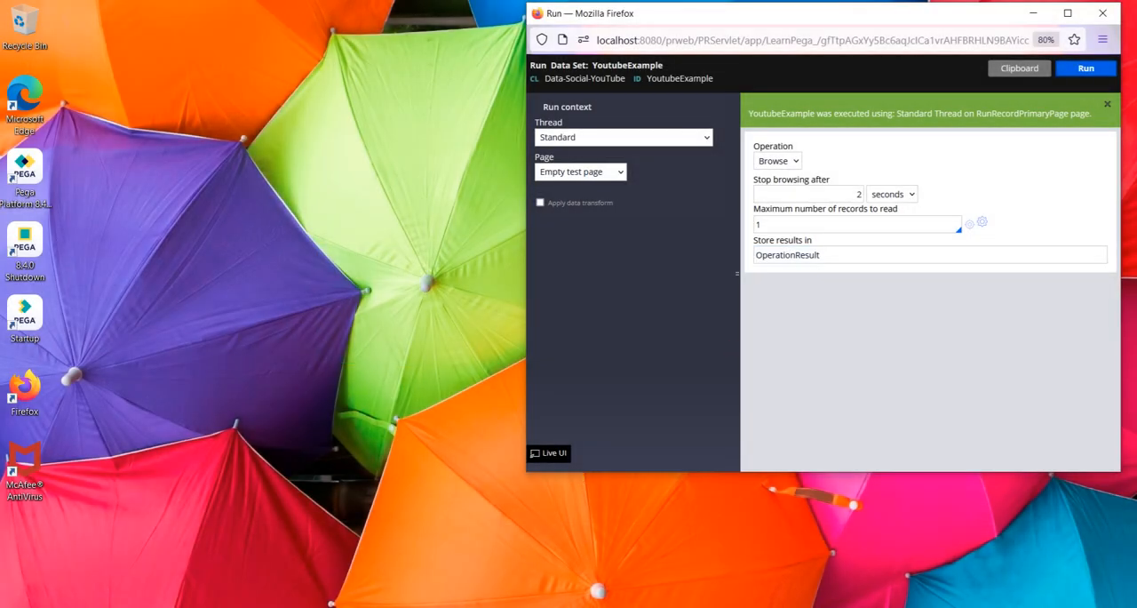
pyautogui.click(418, 607)
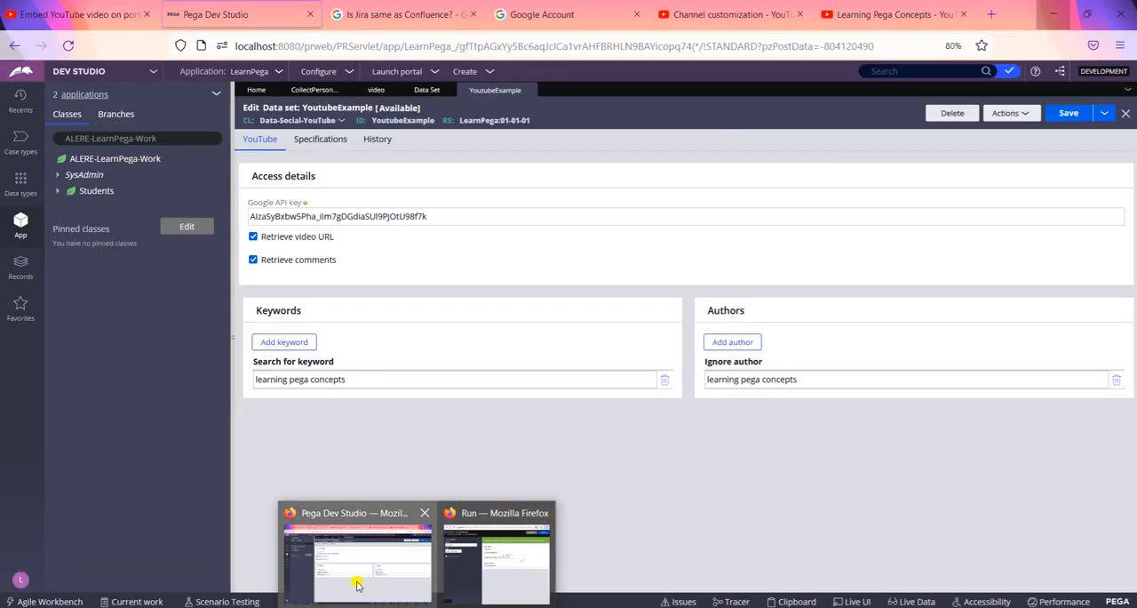
pyautogui.click(357, 584)
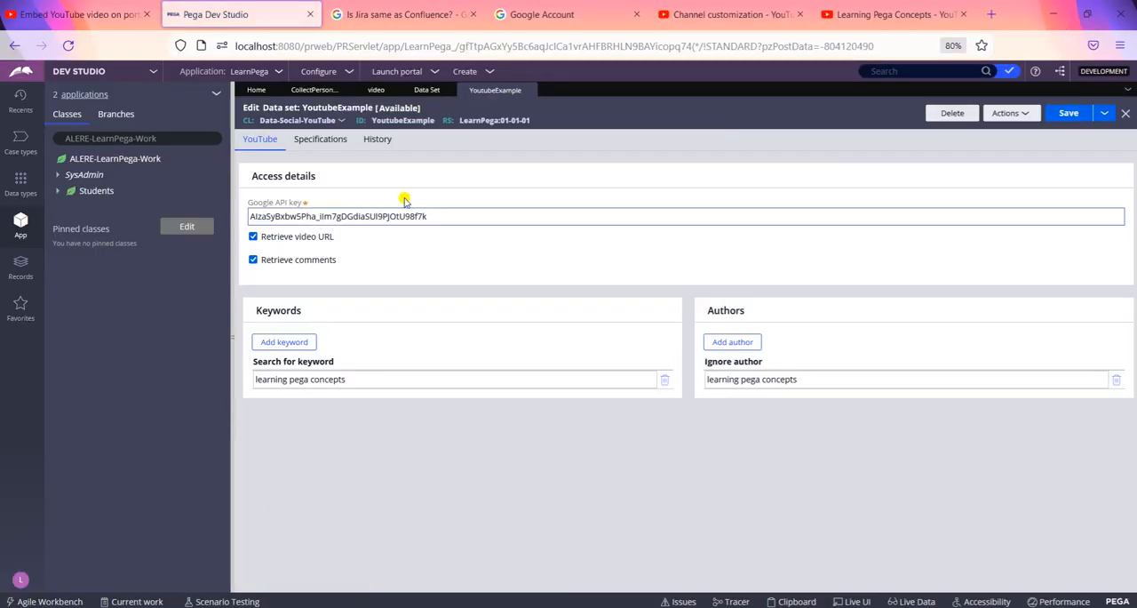
# Step: Go back to the Collect Personal Details section, view the map's cell properties again and close them
pyautogui.click(316, 89)
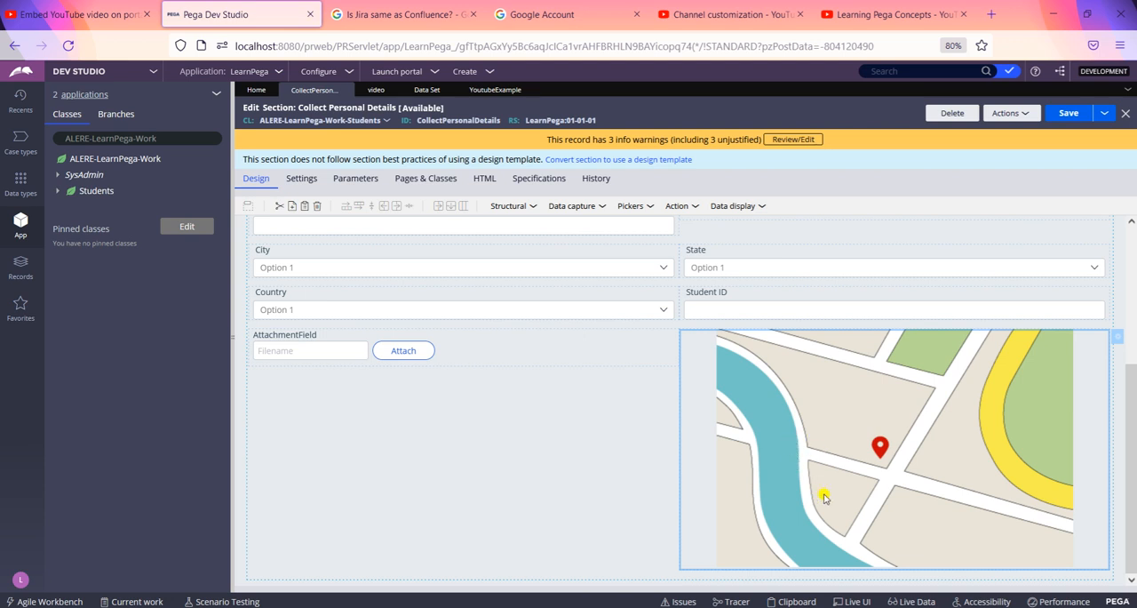
pyautogui.doubleClick(699, 409)
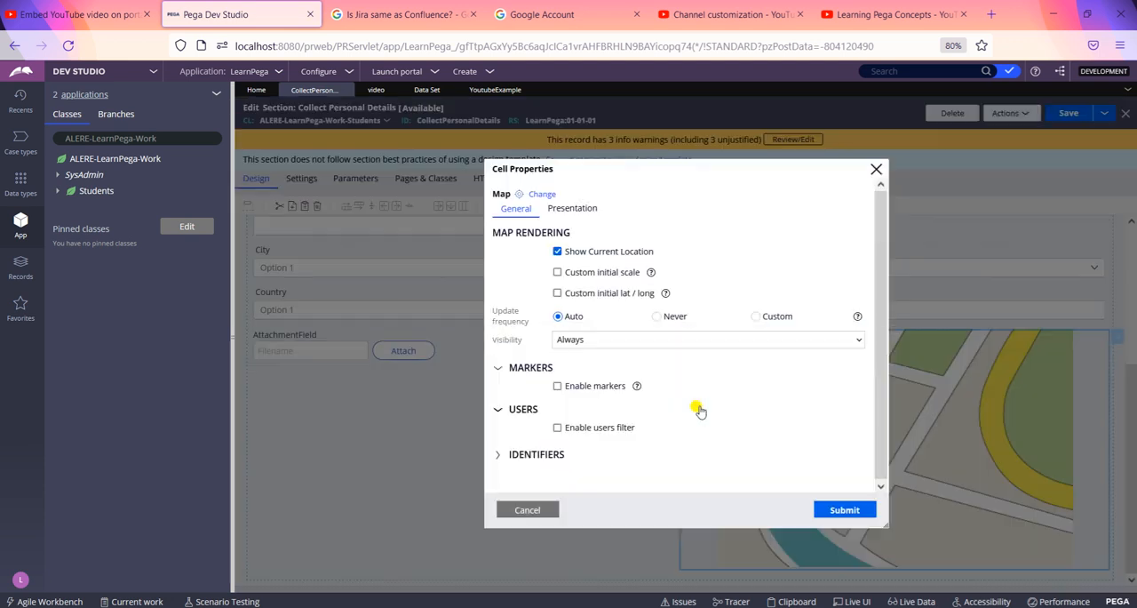
pyautogui.click(875, 170)
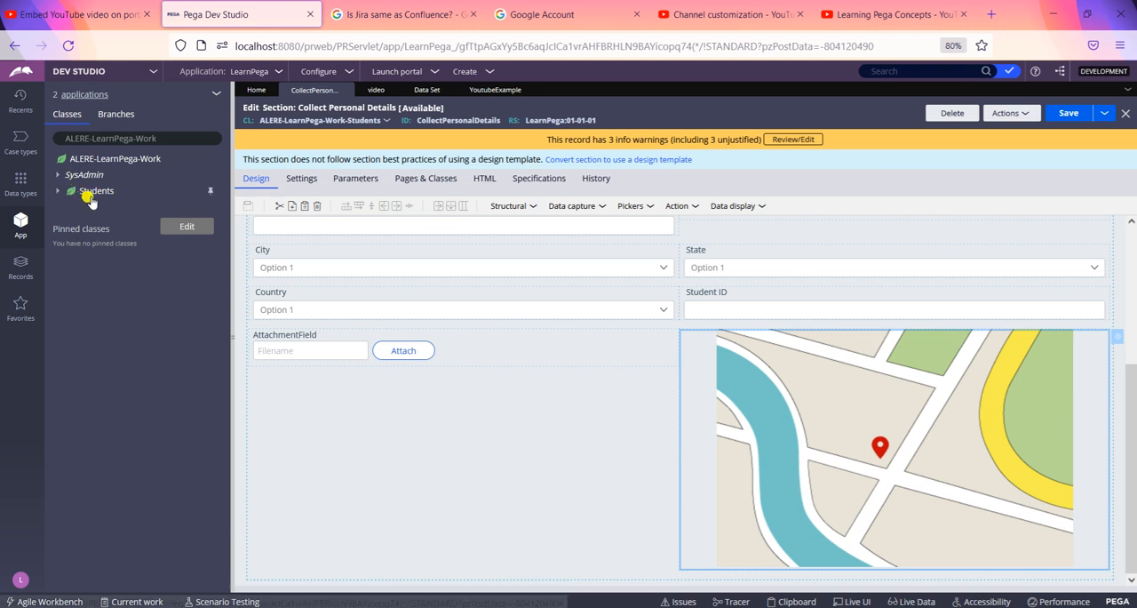
# Step: Expand the Students class in the application's class list and close the leftover low-battery notice window
pyautogui.click(56, 192)
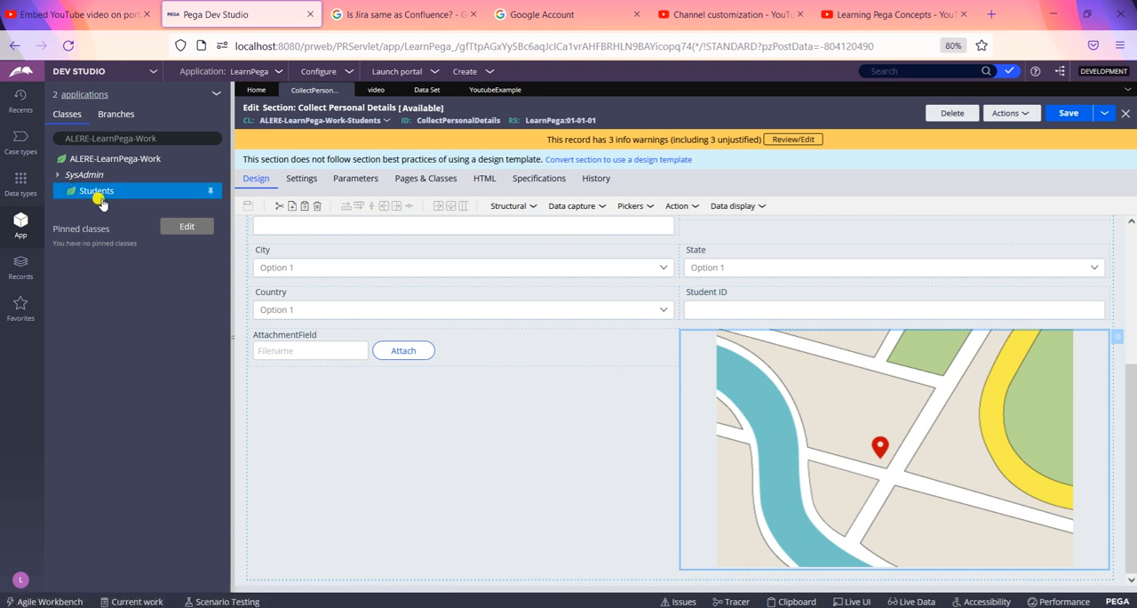
pyautogui.click(1022, 114)
pyautogui.moveTo(417, 607)
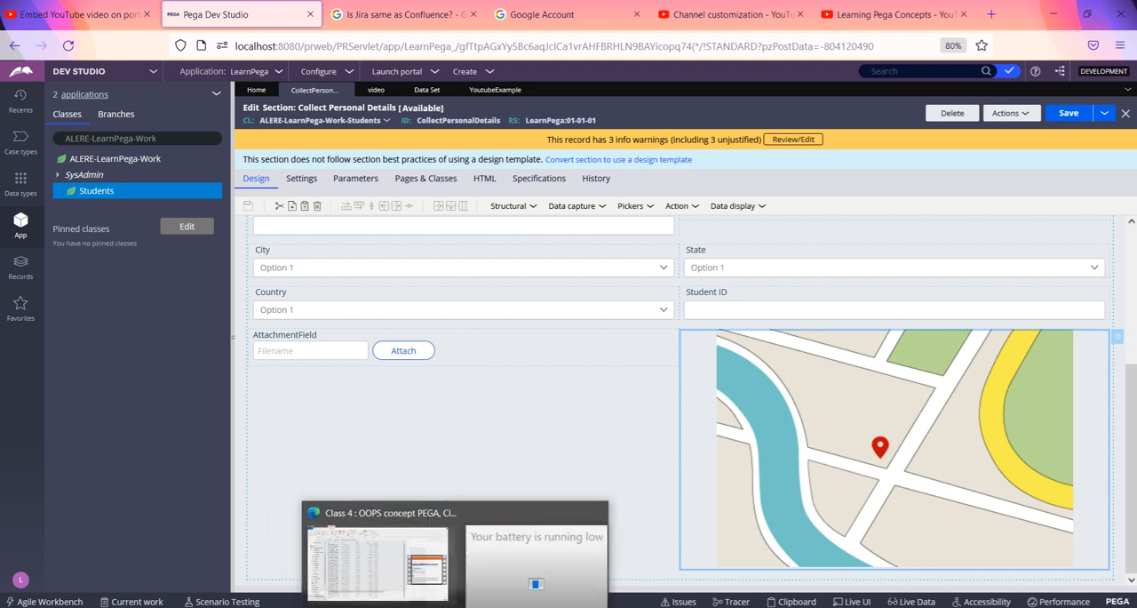
pyautogui.moveTo(453, 607)
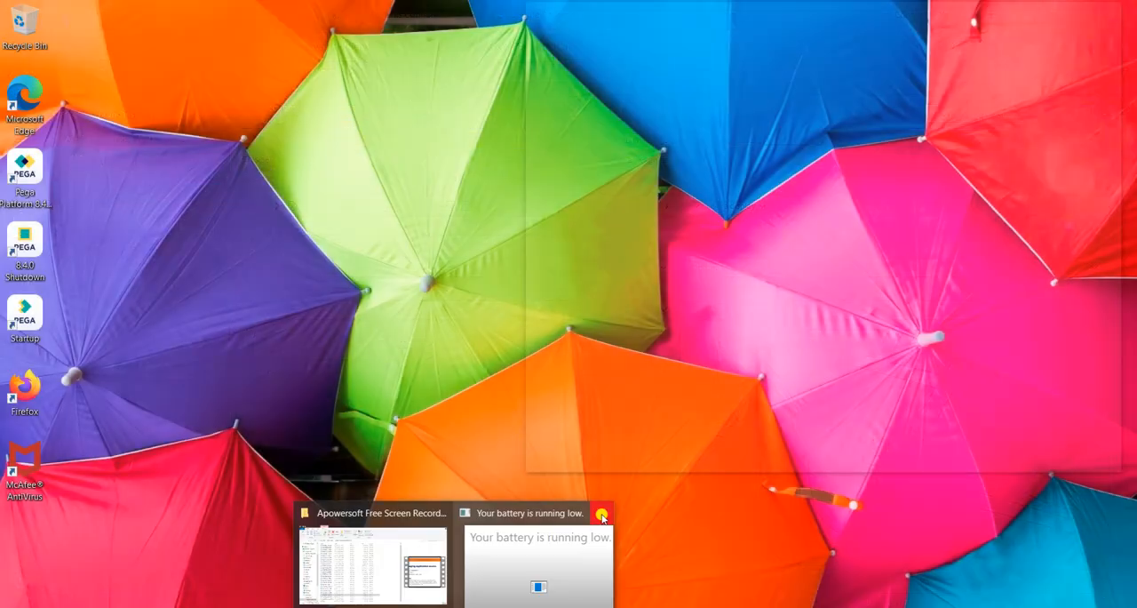
pyautogui.click(601, 516)
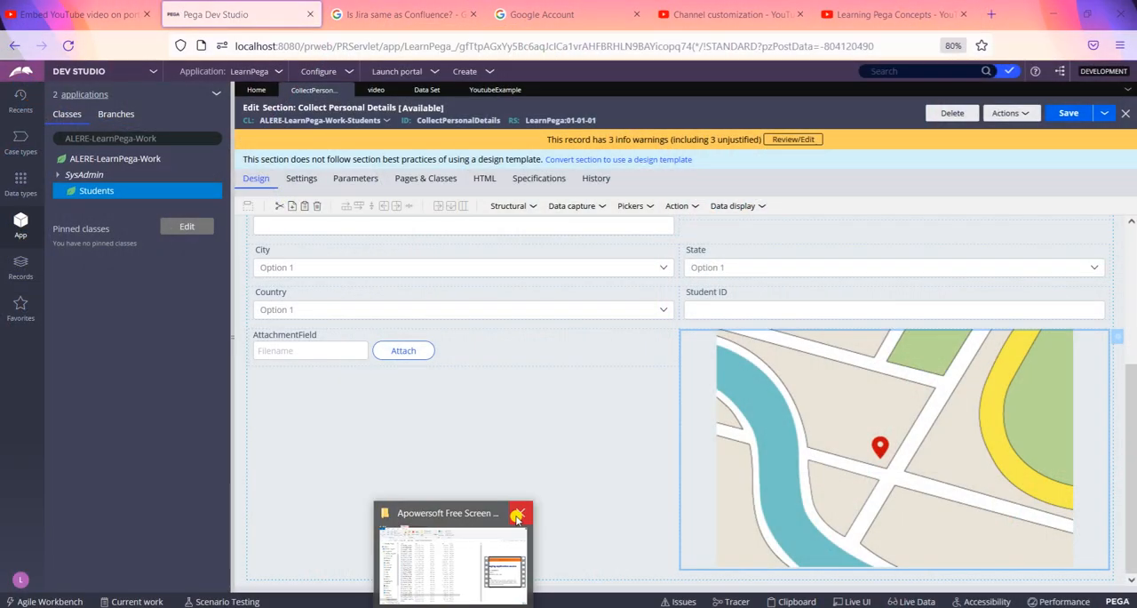
# Step: Start creating a new user interface section rule under the Students class
pyautogui.click(426, 389)
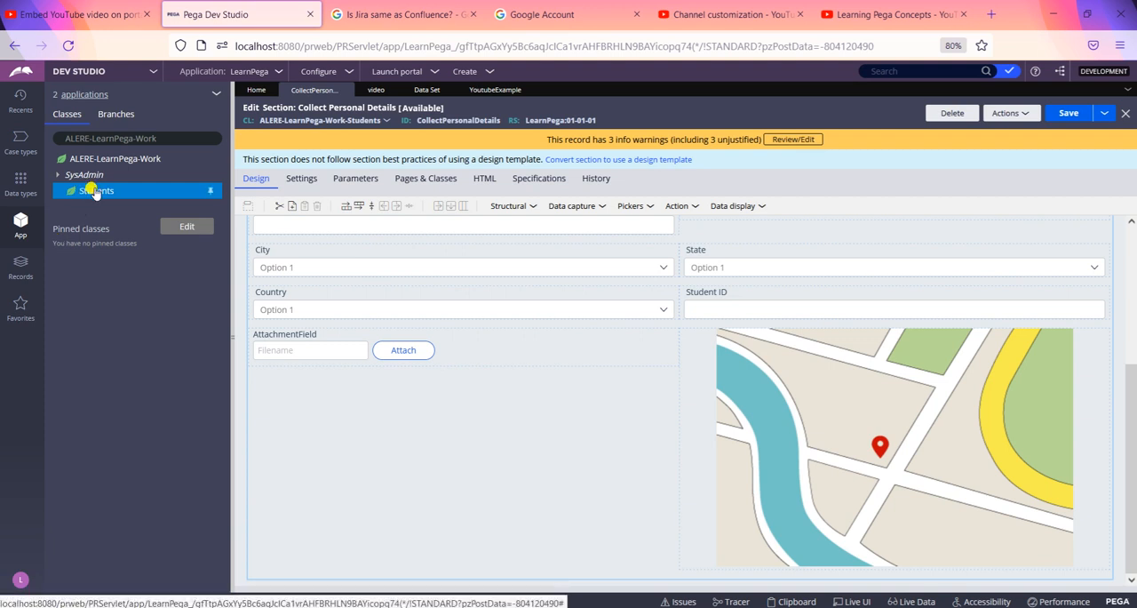
pyautogui.click(96, 192)
pyautogui.rightClick(96, 192)
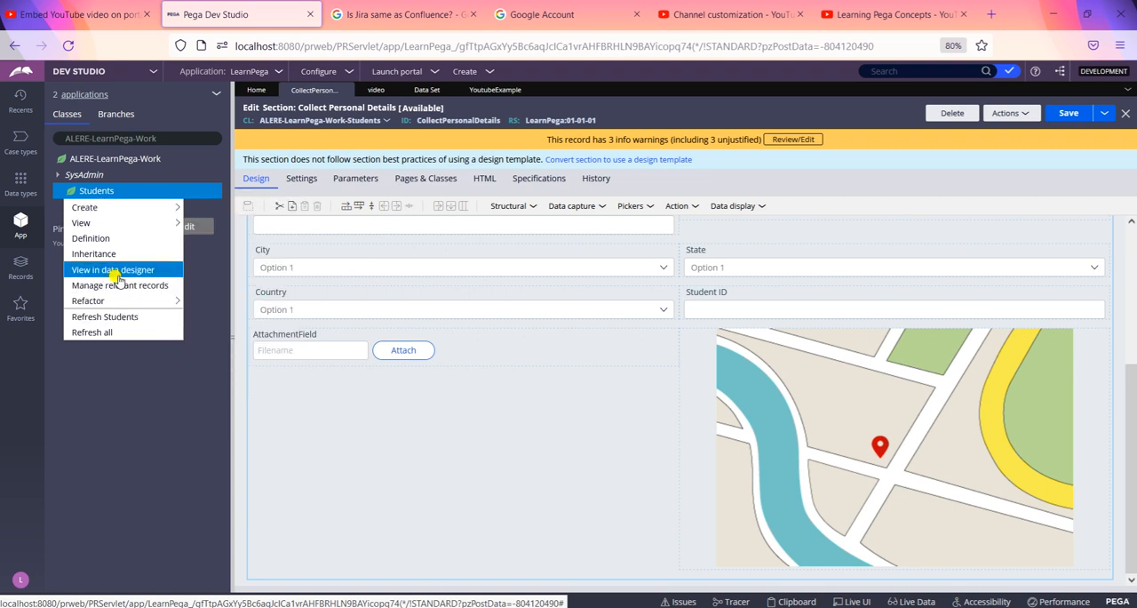
pyautogui.moveTo(117, 305)
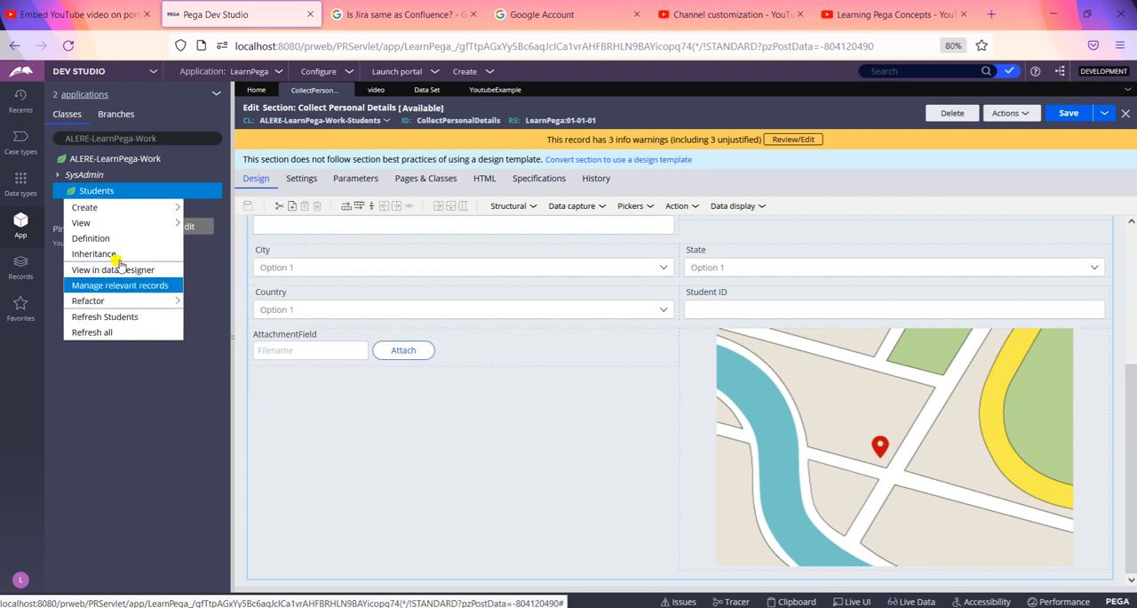
pyautogui.moveTo(117, 205)
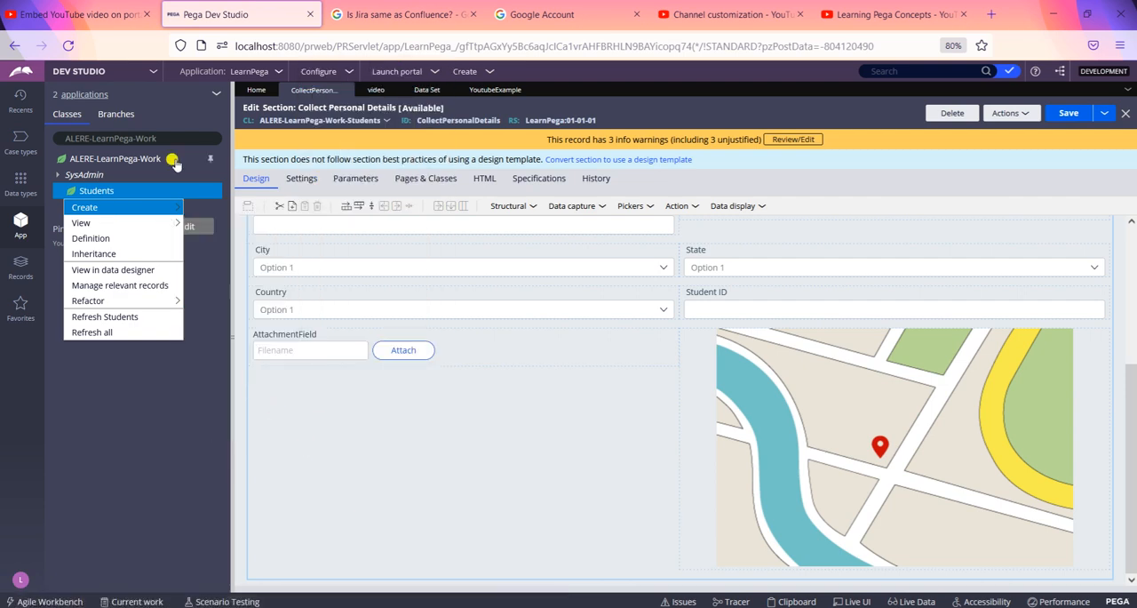
pyautogui.moveTo(238, 394)
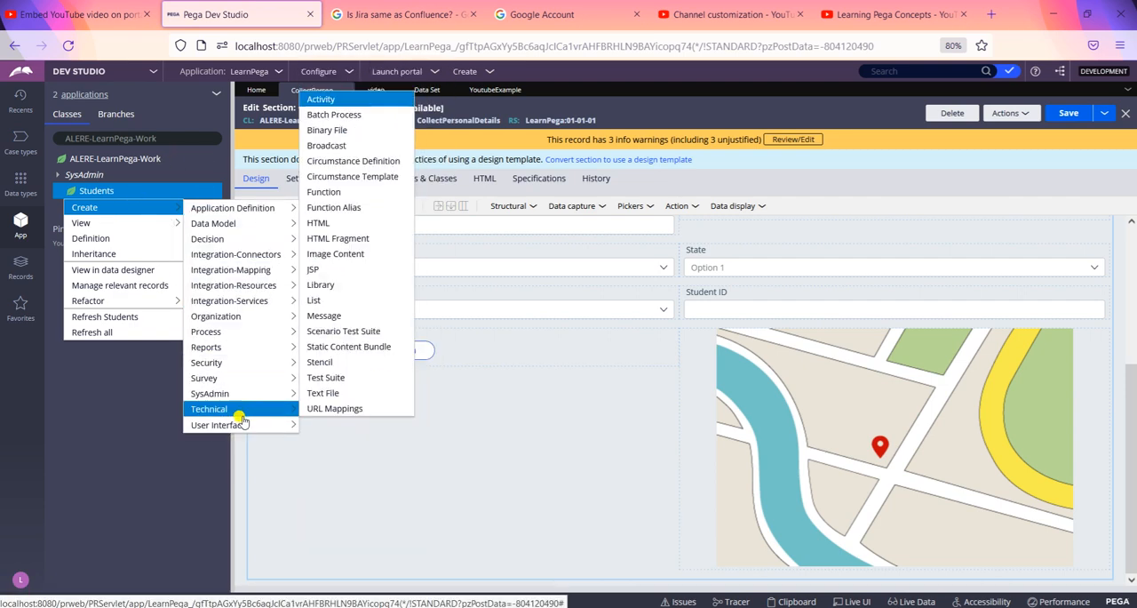
pyautogui.moveTo(235, 425)
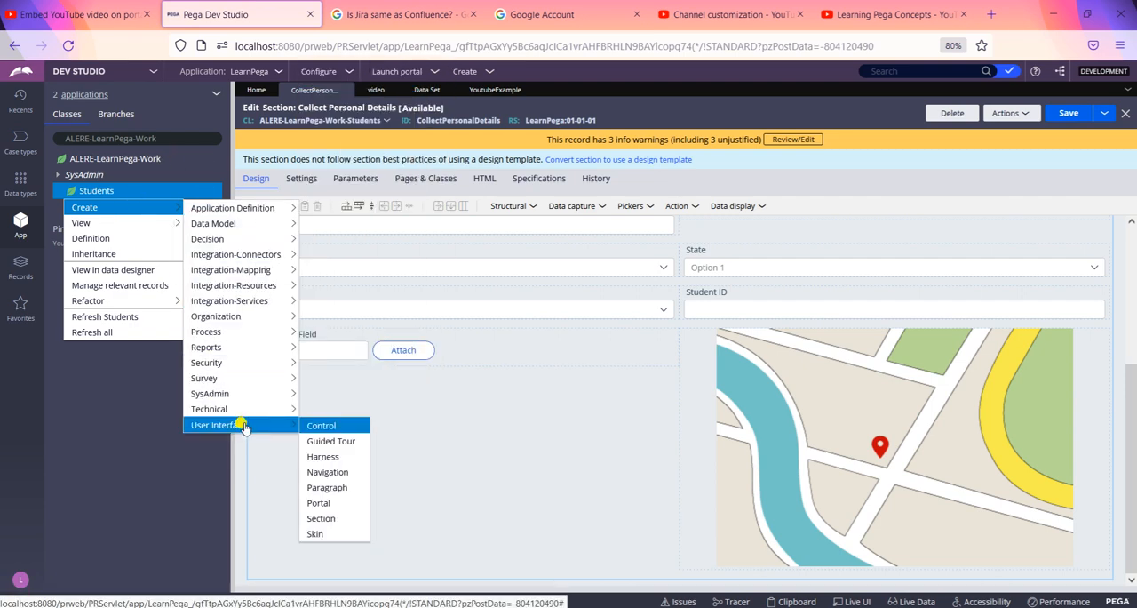
pyautogui.click(336, 519)
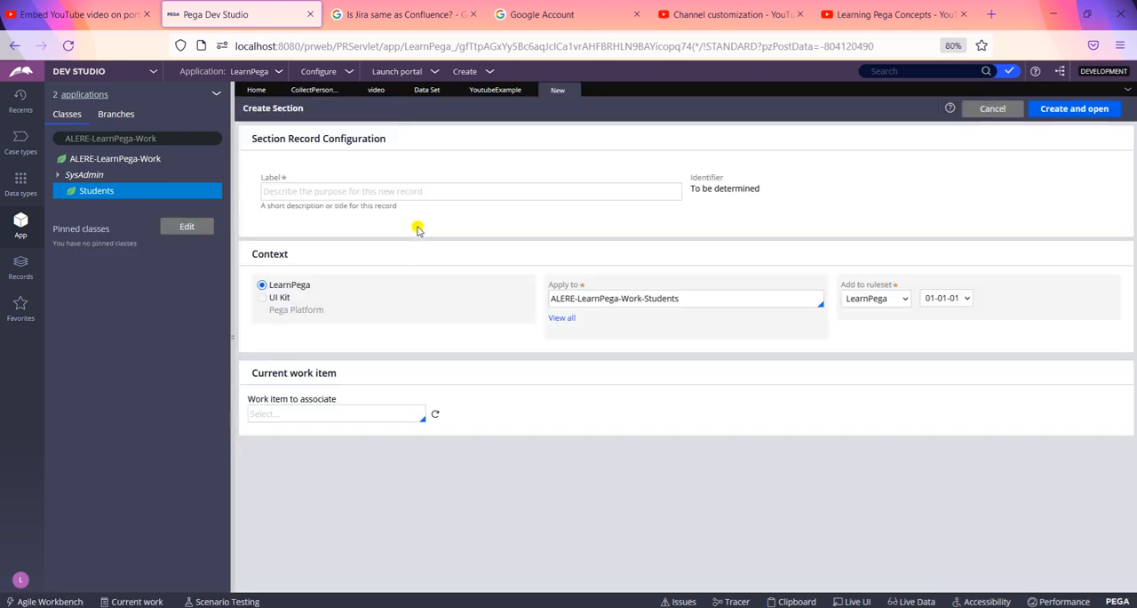
# Step: Label the new section ytb and create it in the ALERE-LearnPega-Work-Students class
pyautogui.click(401, 191)
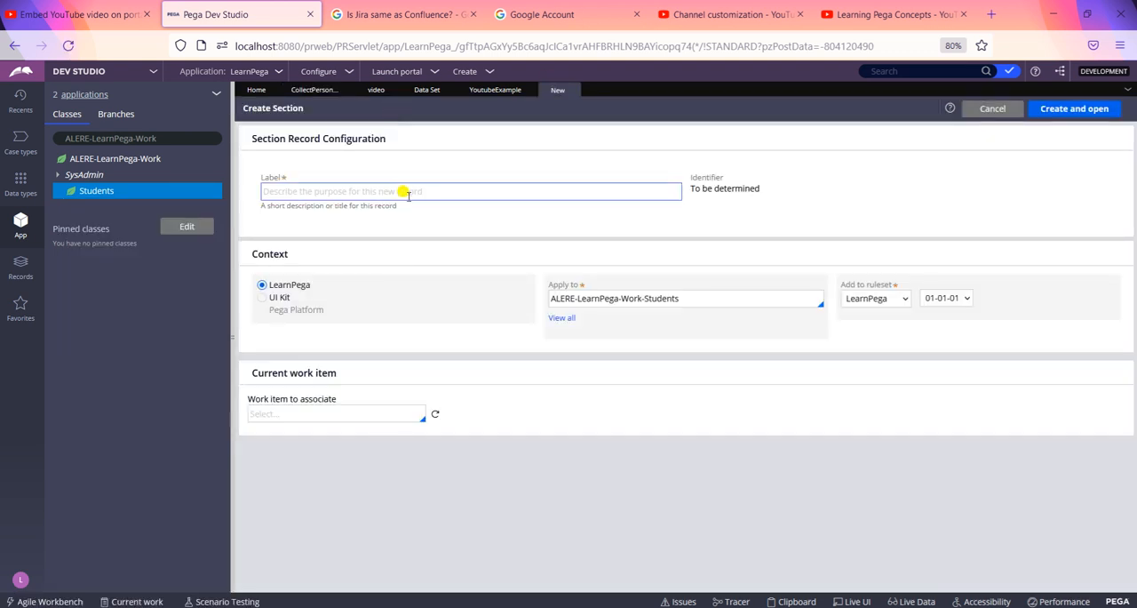
pyautogui.write('t')
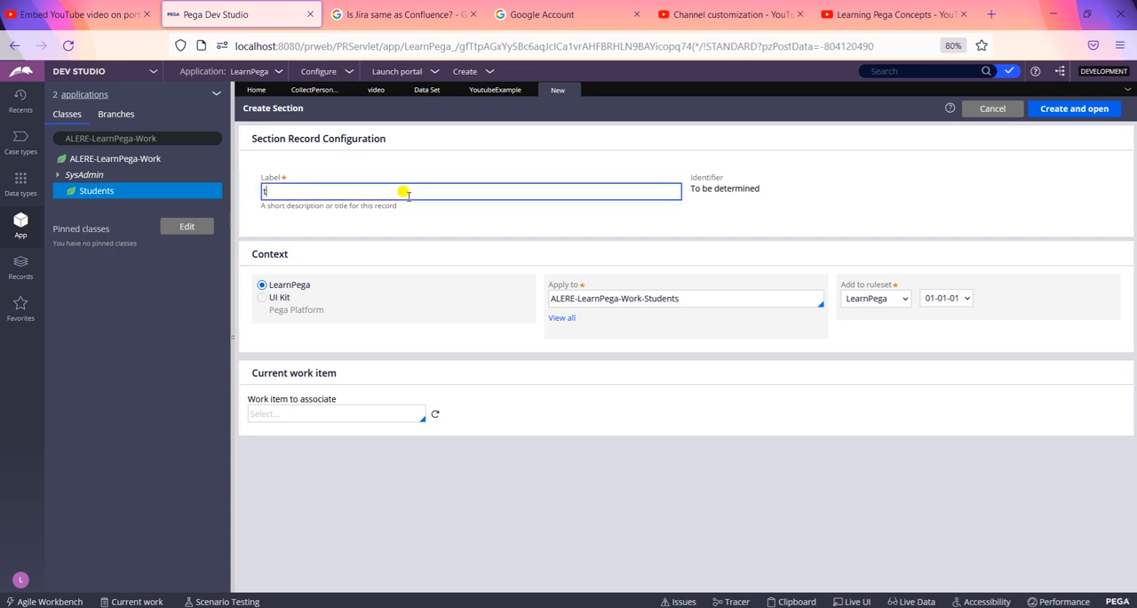
pyautogui.press('BackSpace')
pyautogui.write('ytb')
pyautogui.click(1050, 111)
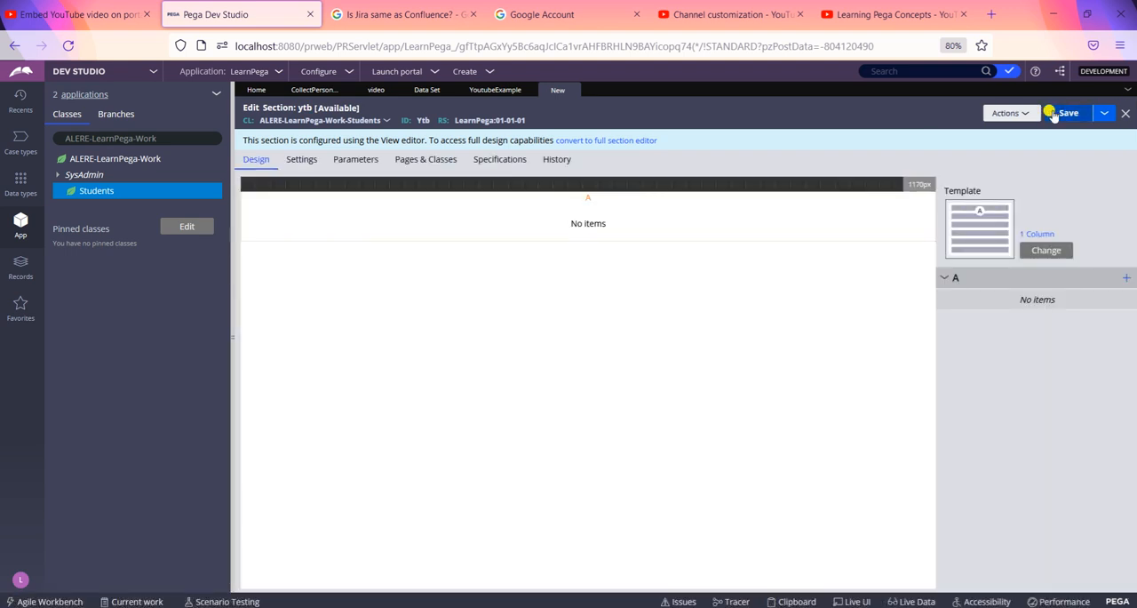
# Step: Convert the ytb section to the full section editor and bring up its editable HTML source, with Portlet compliant and Localize off
pyautogui.click(612, 142)
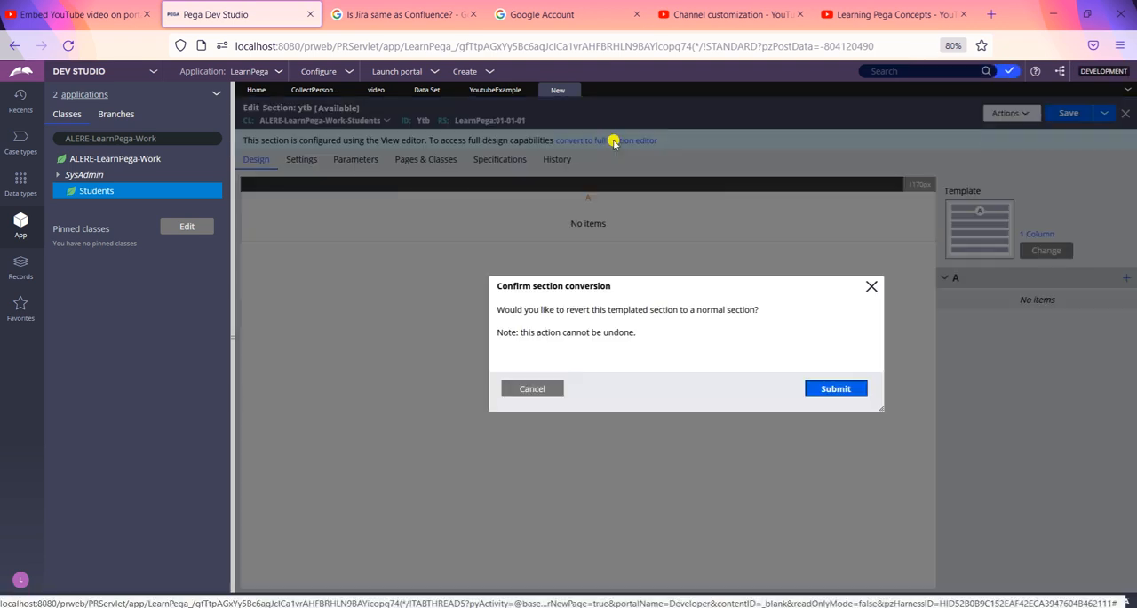
pyautogui.click(836, 389)
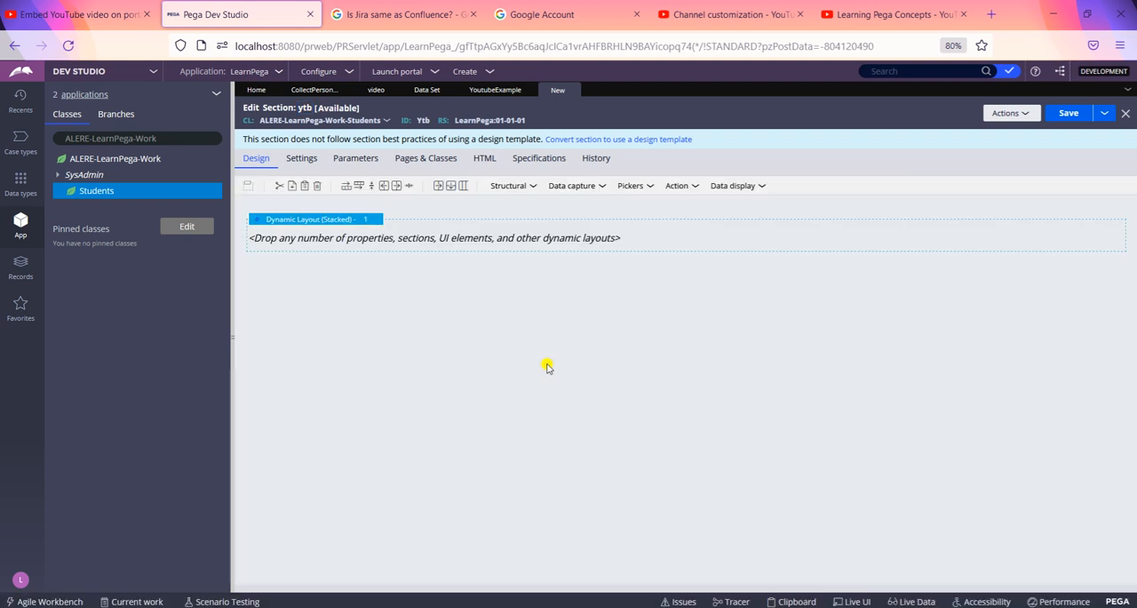
pyautogui.click(486, 166)
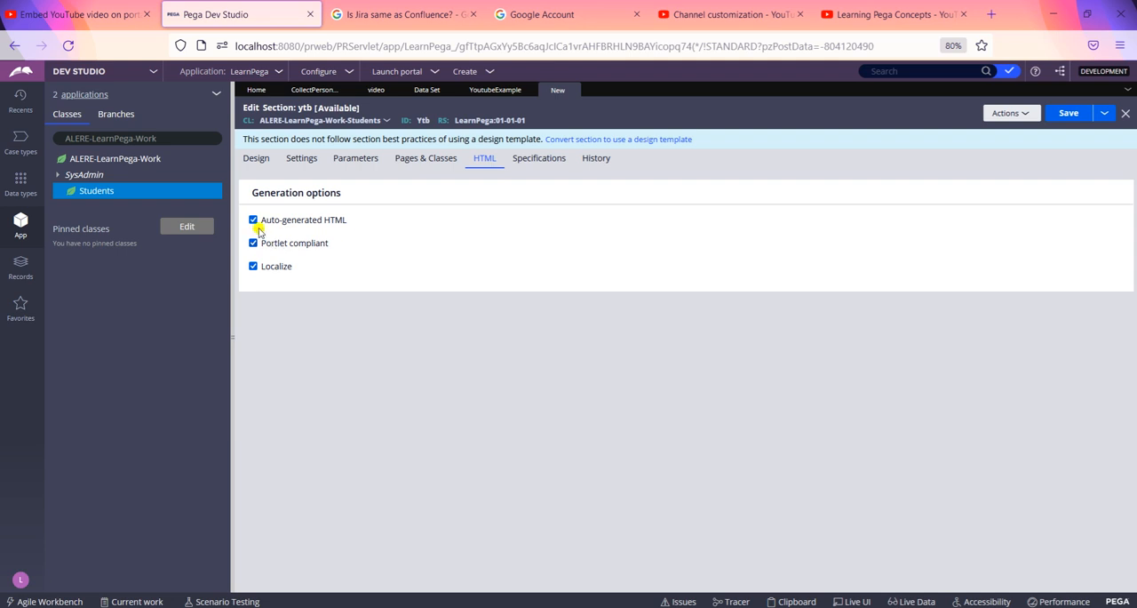
pyautogui.click(255, 220)
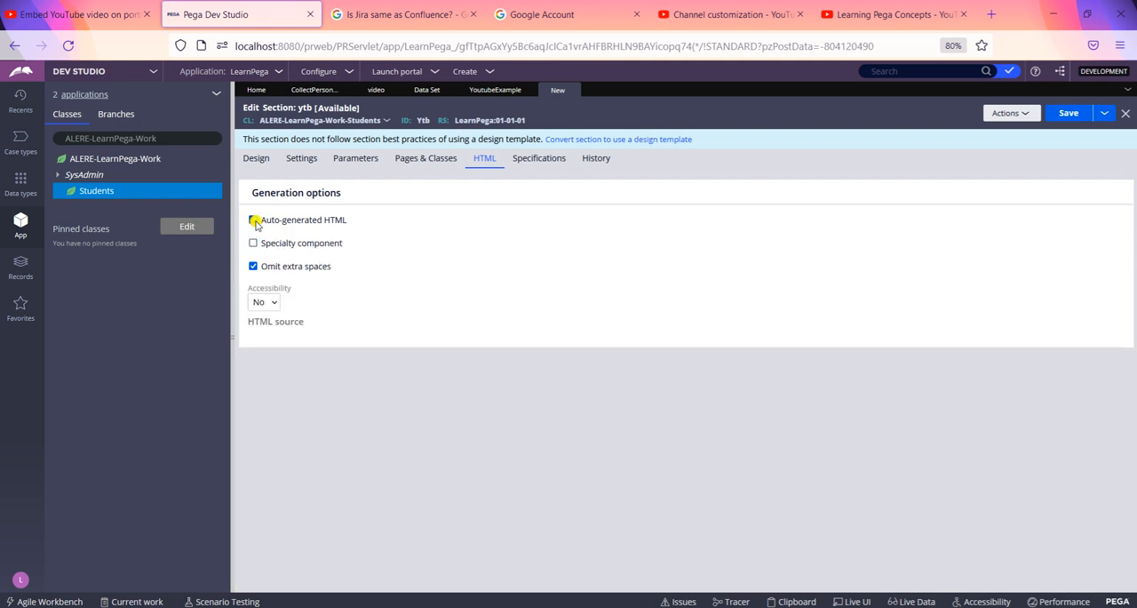
pyautogui.click(254, 266)
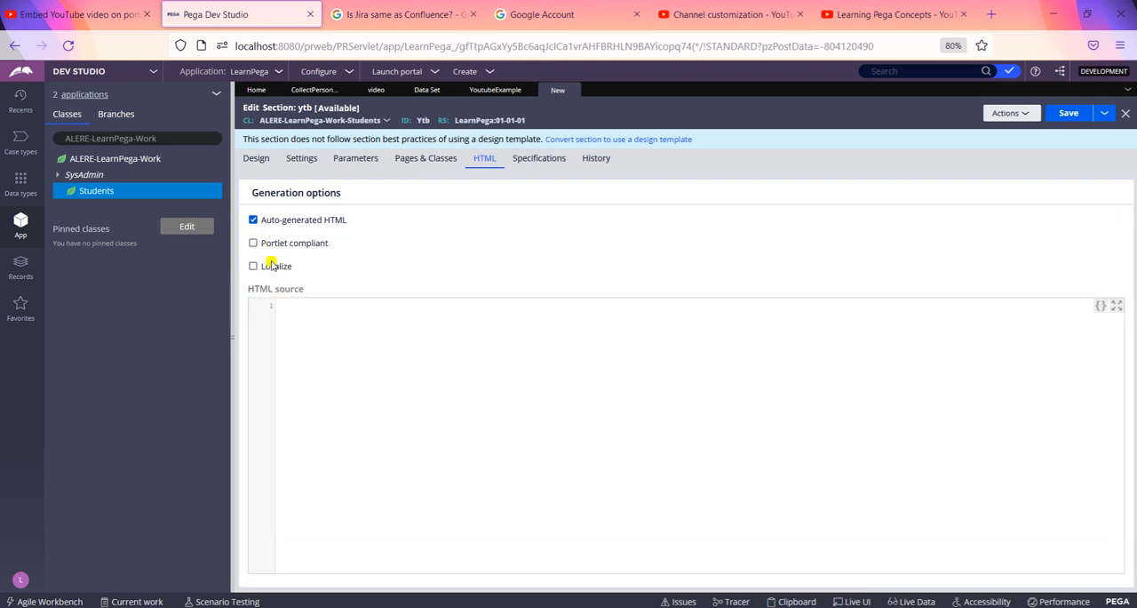
# Step: Switch to YouTube, open the "KHAN SIR : A better ROASTER than Carry Minati" video from the home page and pause playback
pyautogui.click(697, 19)
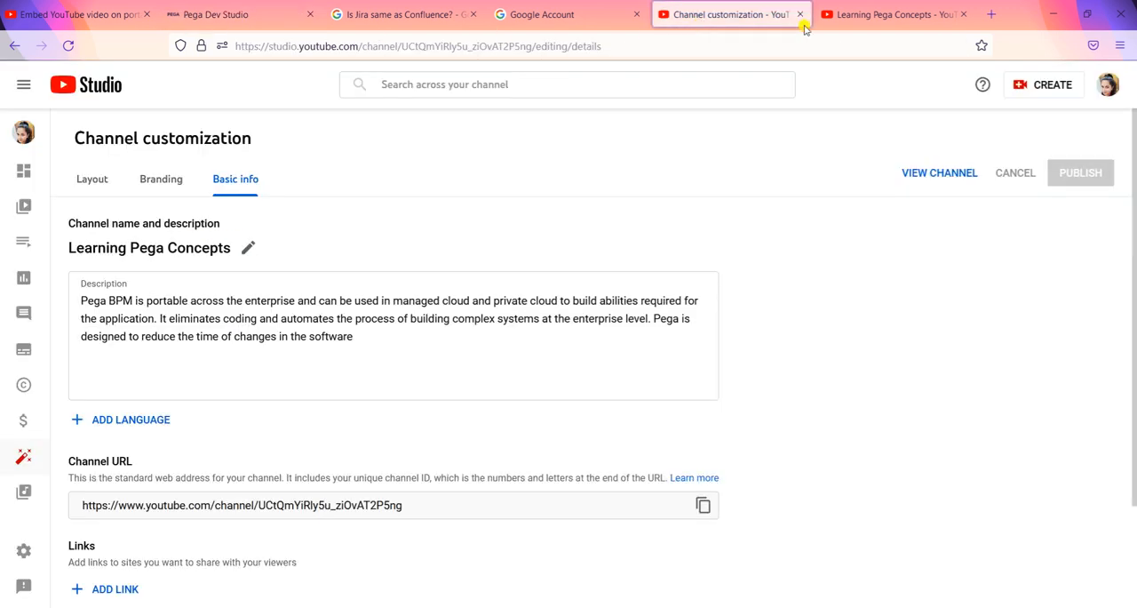
pyautogui.click(855, 15)
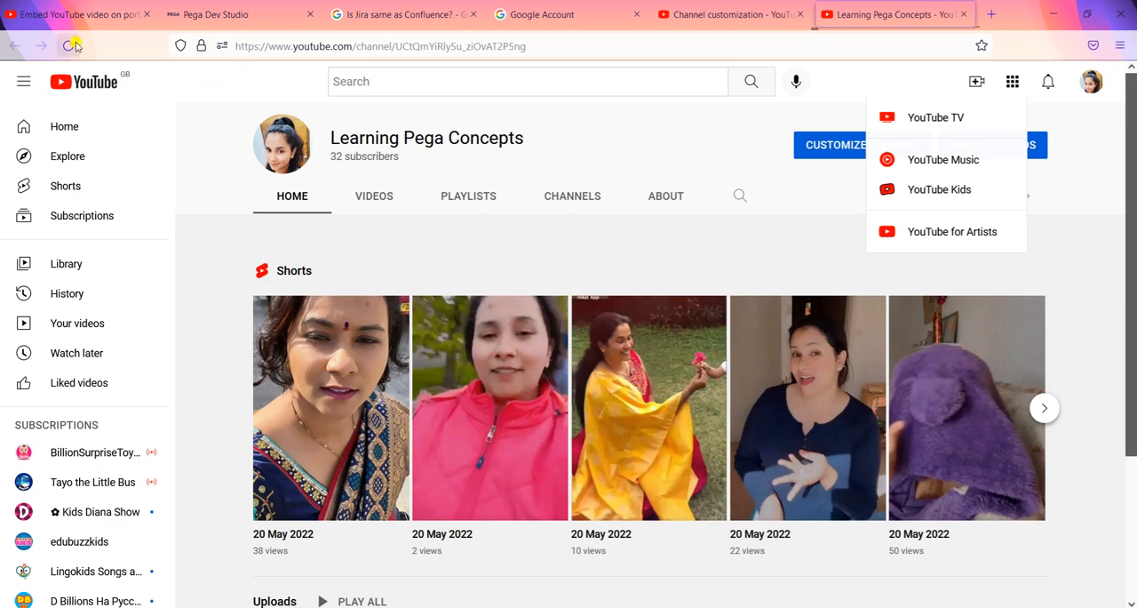
pyautogui.click(65, 139)
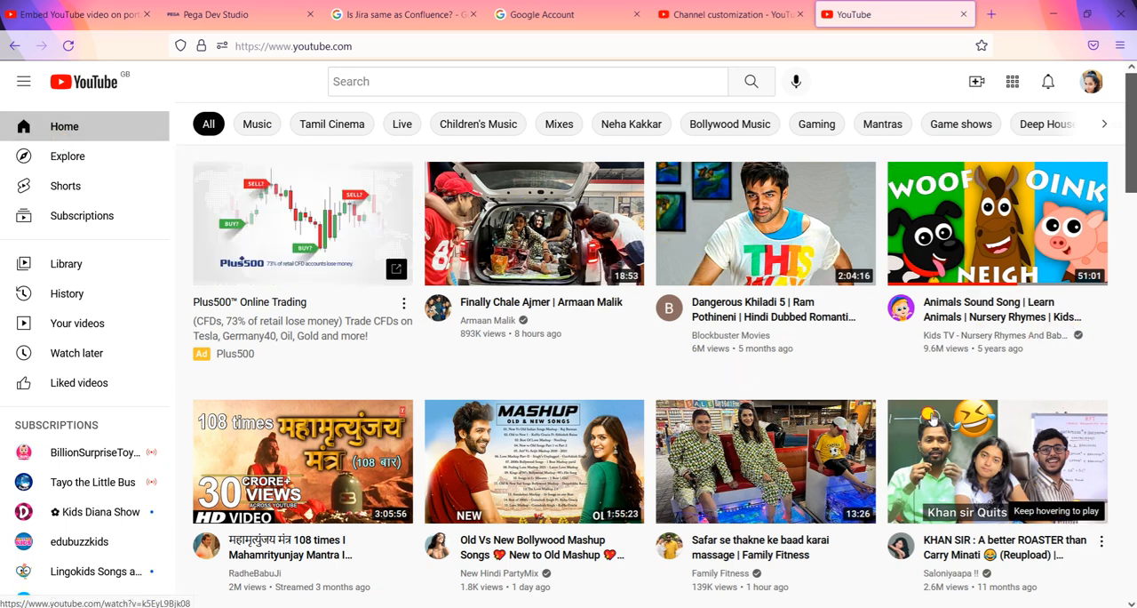
pyautogui.click(917, 442)
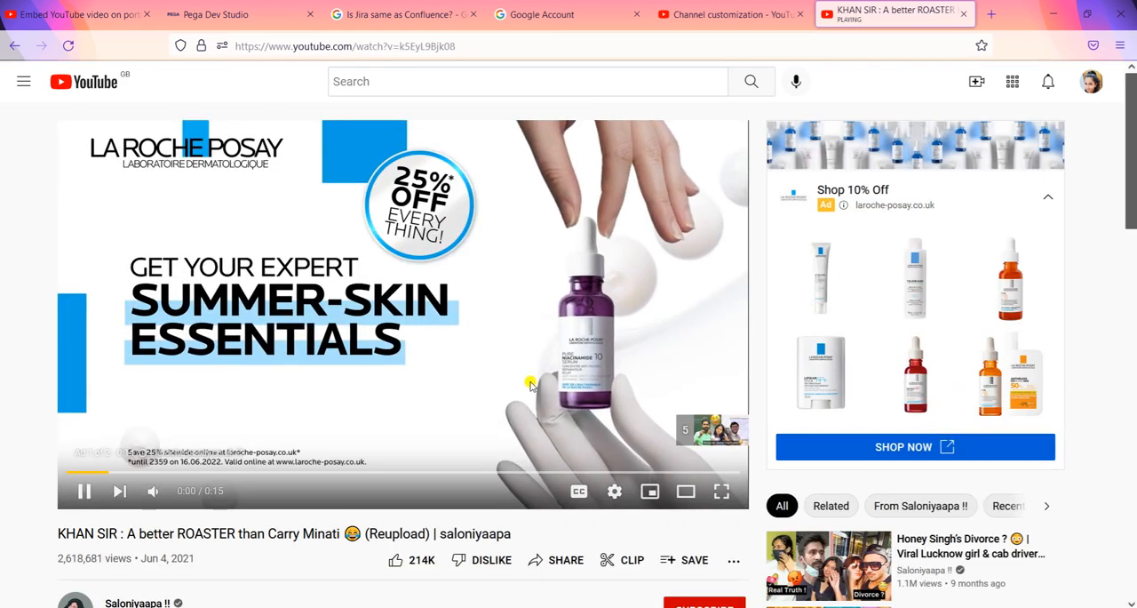
pyautogui.click(531, 382)
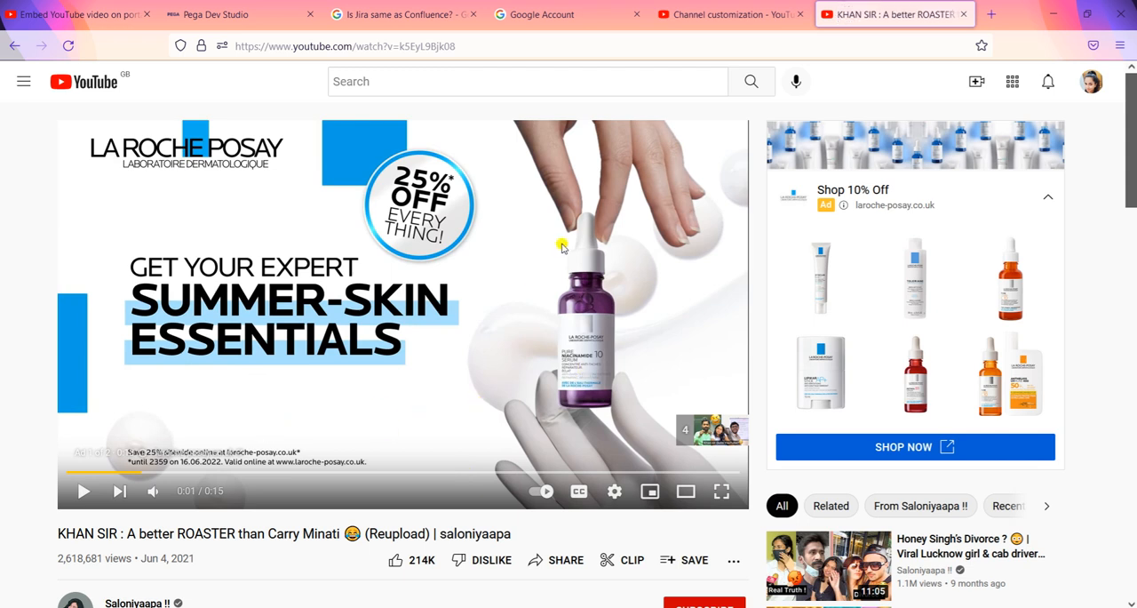
# Step: Get the video's embed code through its sharing options and copy the iframe markup
pyautogui.rightClick(525, 309)
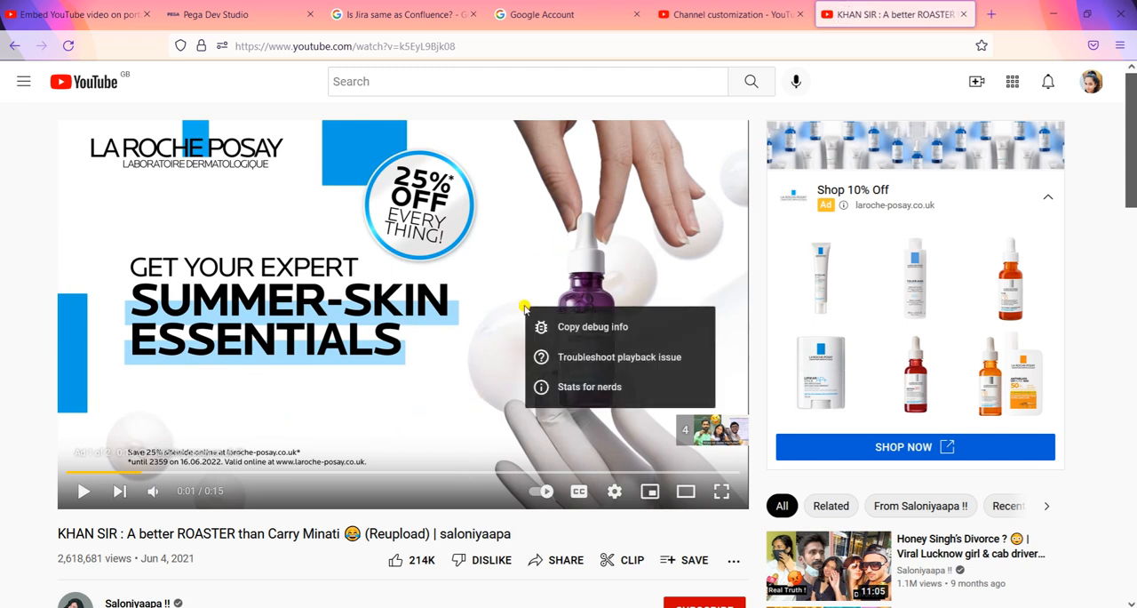
pyautogui.click(536, 561)
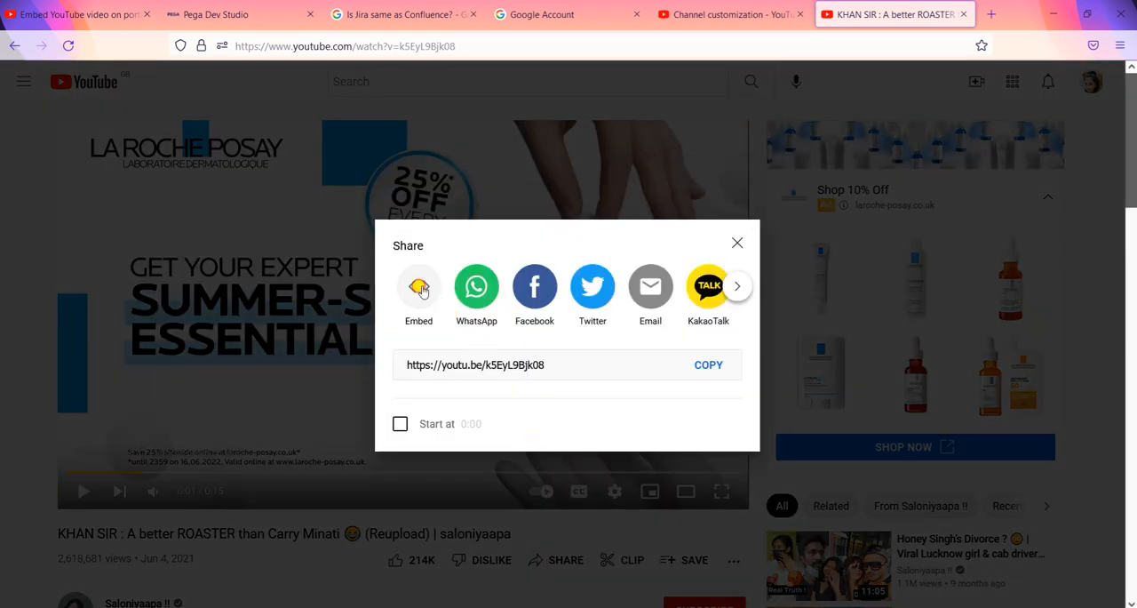
pyautogui.click(421, 286)
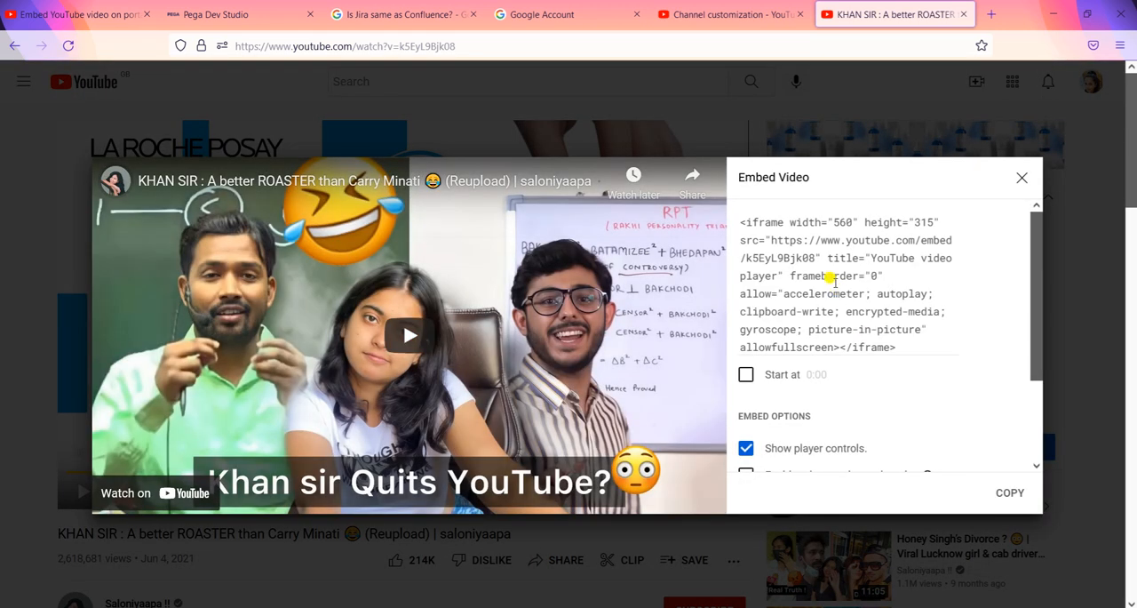
pyautogui.click(829, 276)
pyautogui.hotkey('ctrl', 'c')
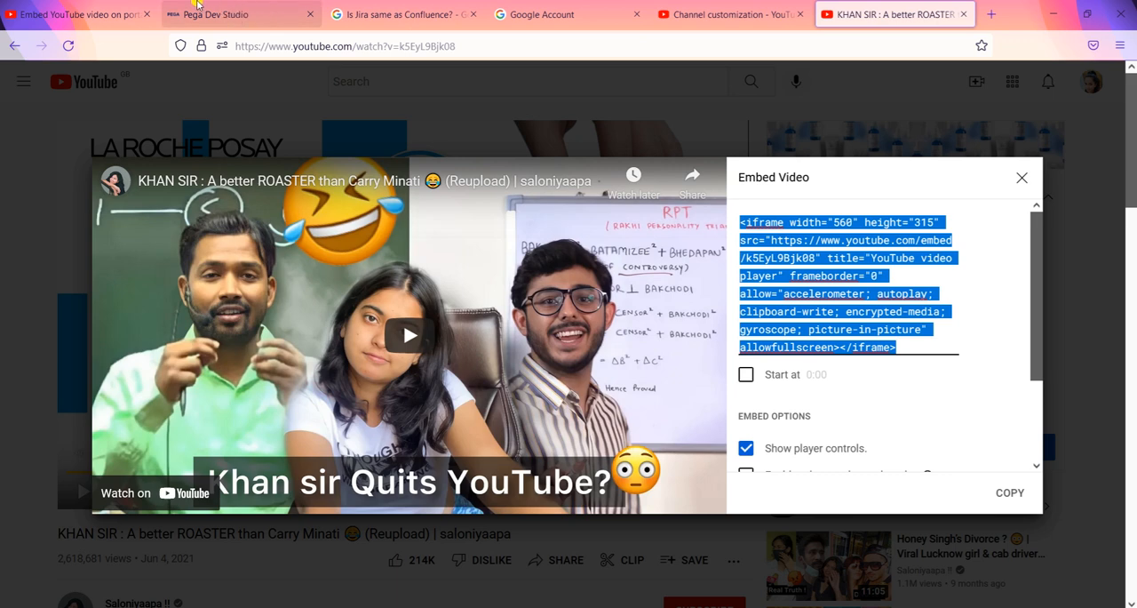
# Step: Return to Pega Dev Studio, paste the iframe code into the HTML source and insert line breaks before src, title and allow
pyautogui.click(197, 7)
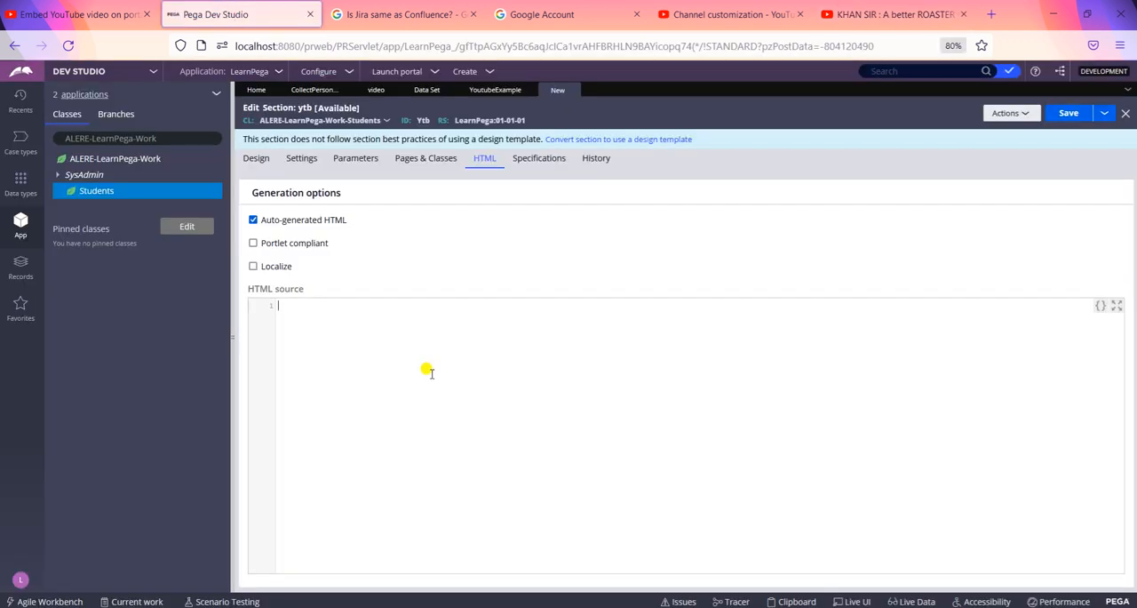
pyautogui.hotkey('ctrl', 'v')
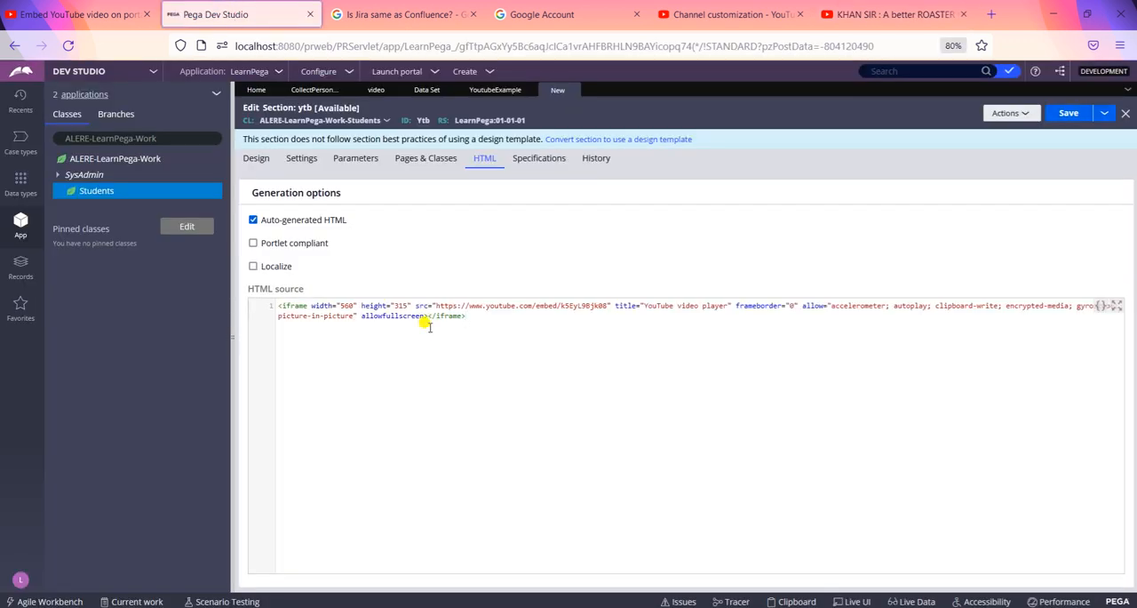
pyautogui.hotkey('ctrl', 'a')
pyautogui.click(412, 305)
pyautogui.press('Return')
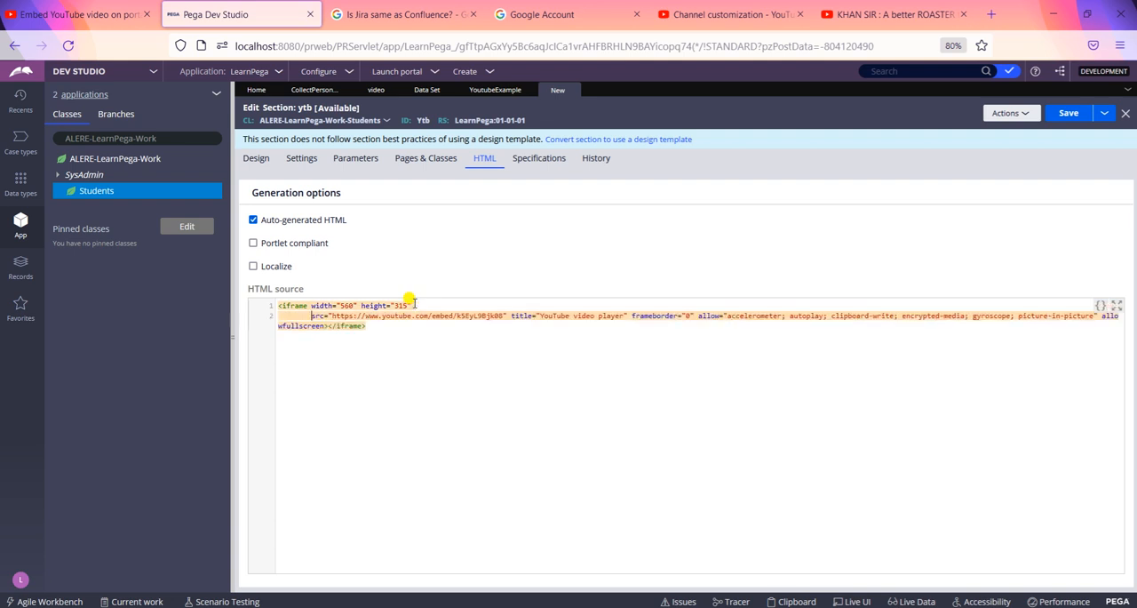
pyautogui.click(508, 315)
pyautogui.press('Return')
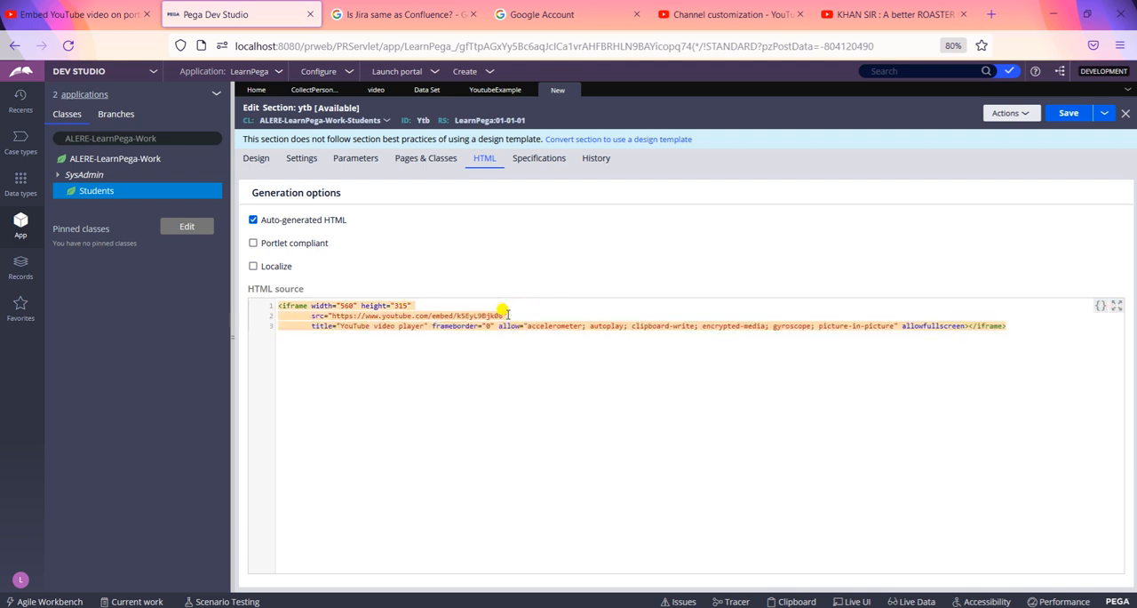
pyautogui.click(497, 325)
pyautogui.press('Return')
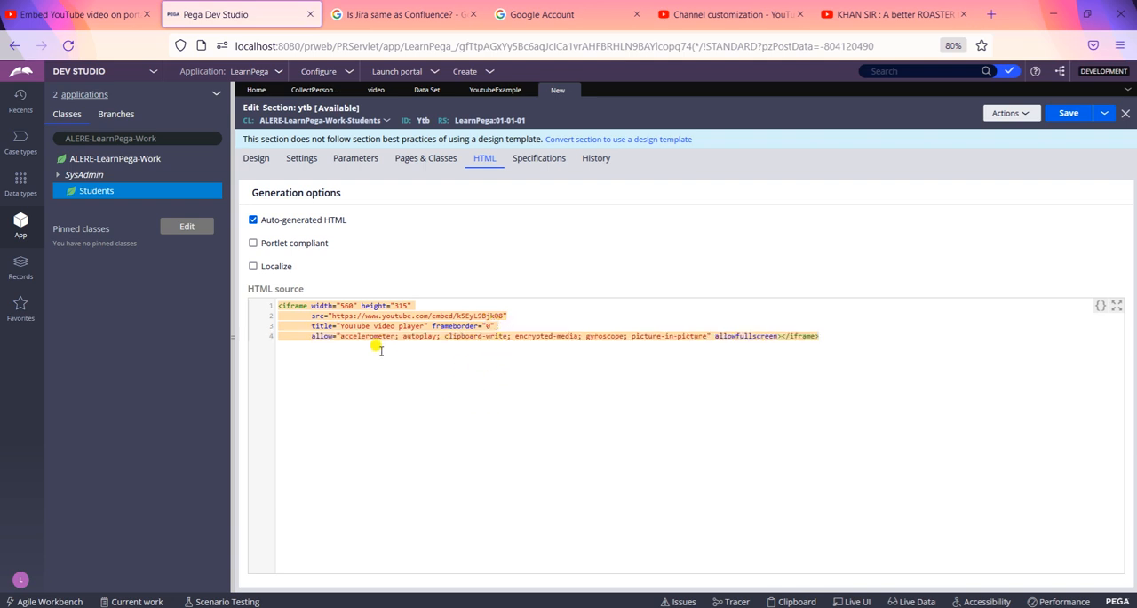
# Step: Examine the embed URL in the src attribute, view the Data Set instances list and return to the ytb section
pyautogui.moveTo(330, 315); pyautogui.dragTo(493, 314)
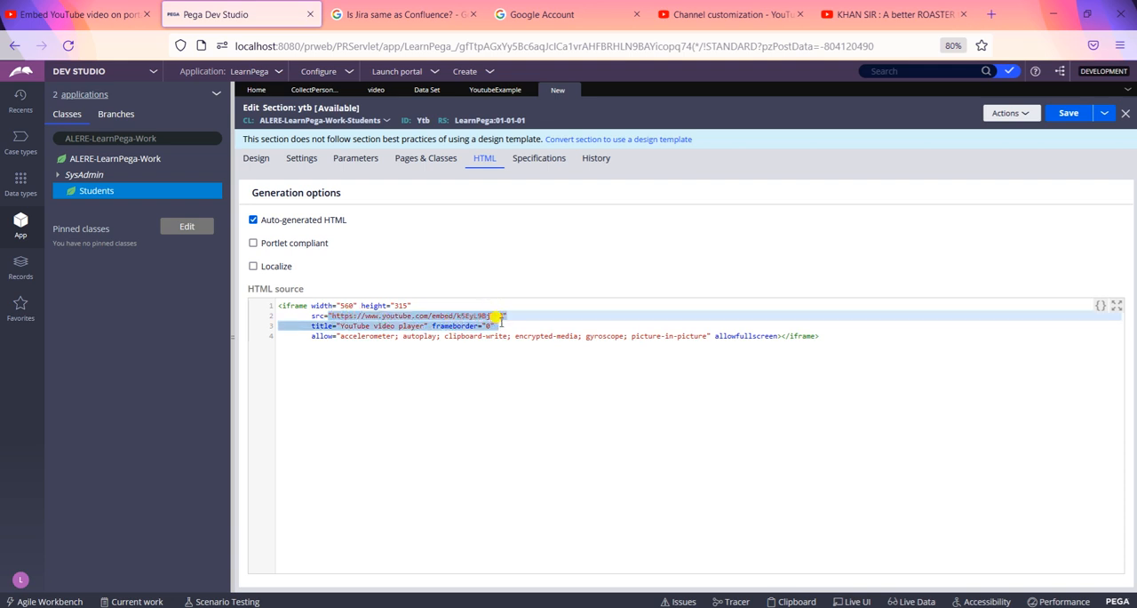
pyautogui.click(499, 323)
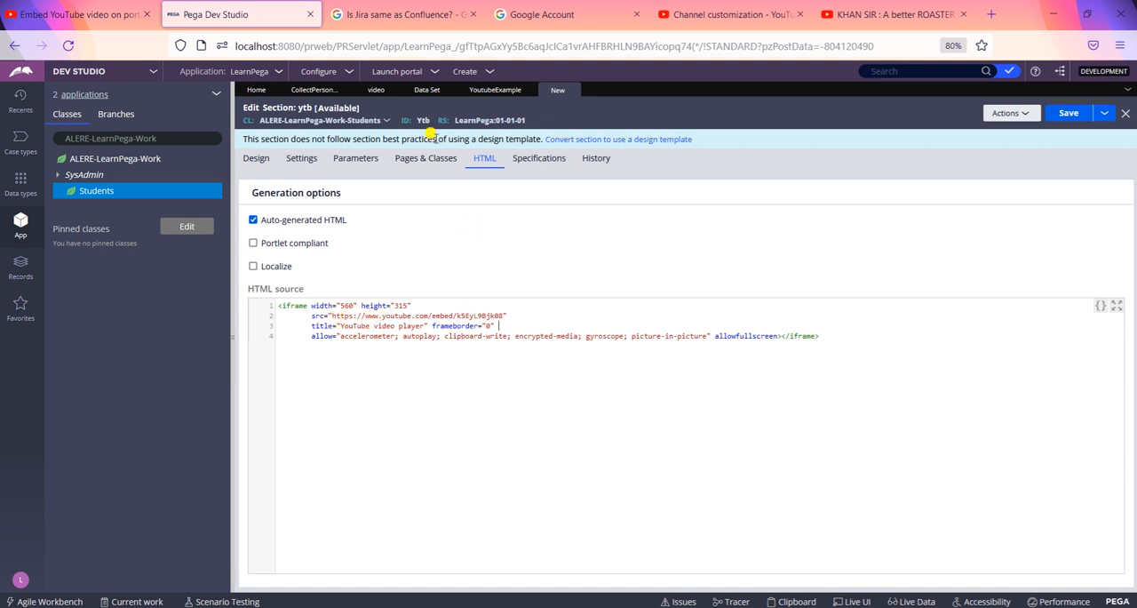
pyautogui.click(427, 91)
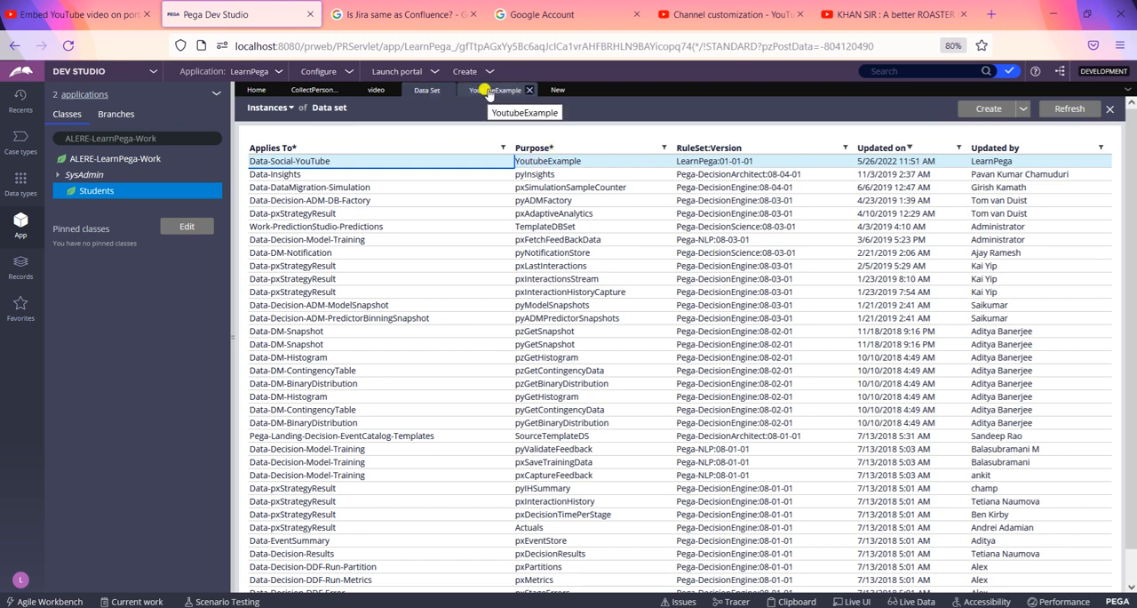
pyautogui.click(551, 91)
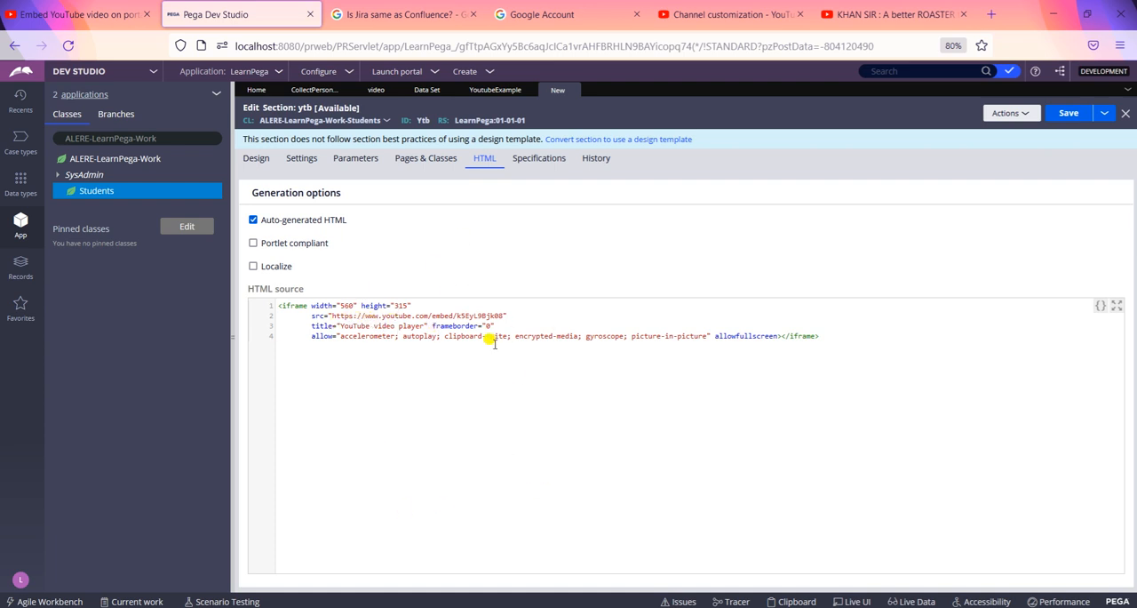
# Step: Save the ytb section and run it in a preview using the empty test page
pyautogui.click(1069, 114)
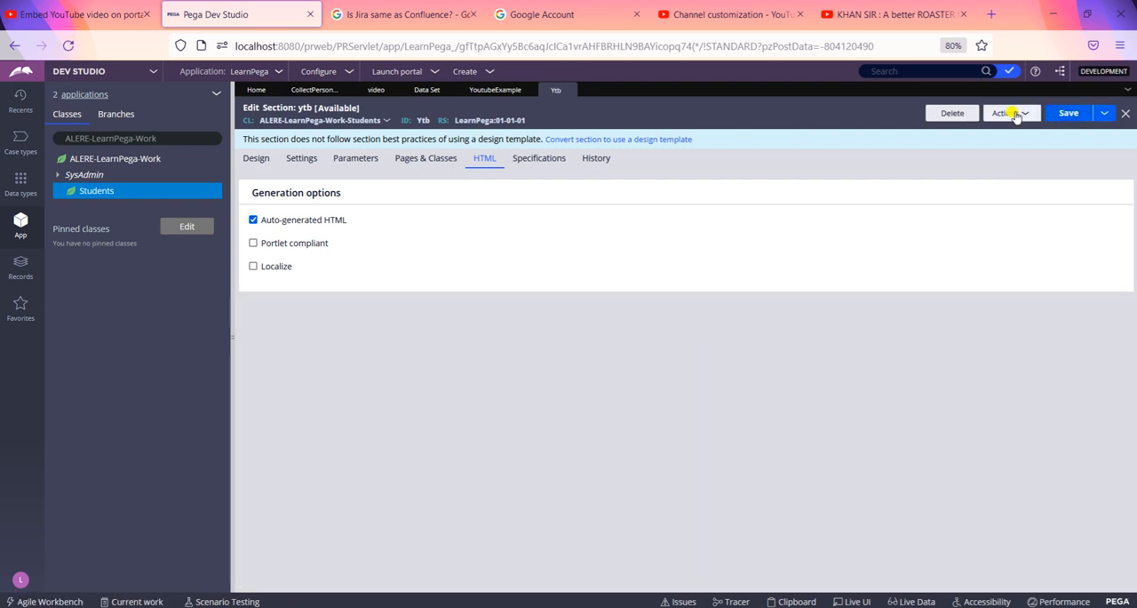
pyautogui.click(1013, 114)
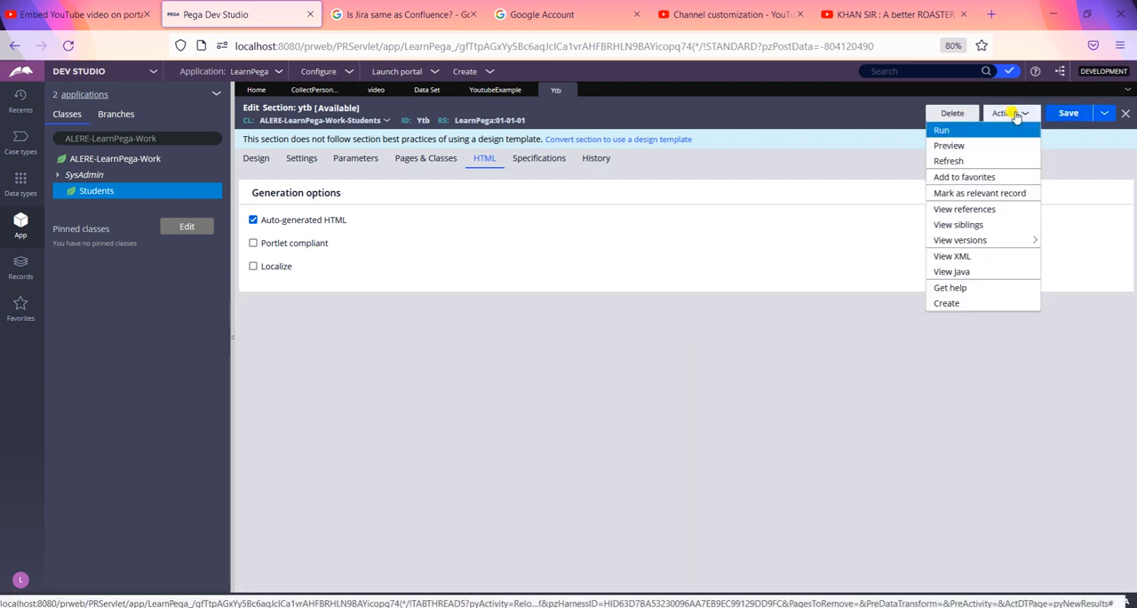
pyautogui.click(975, 131)
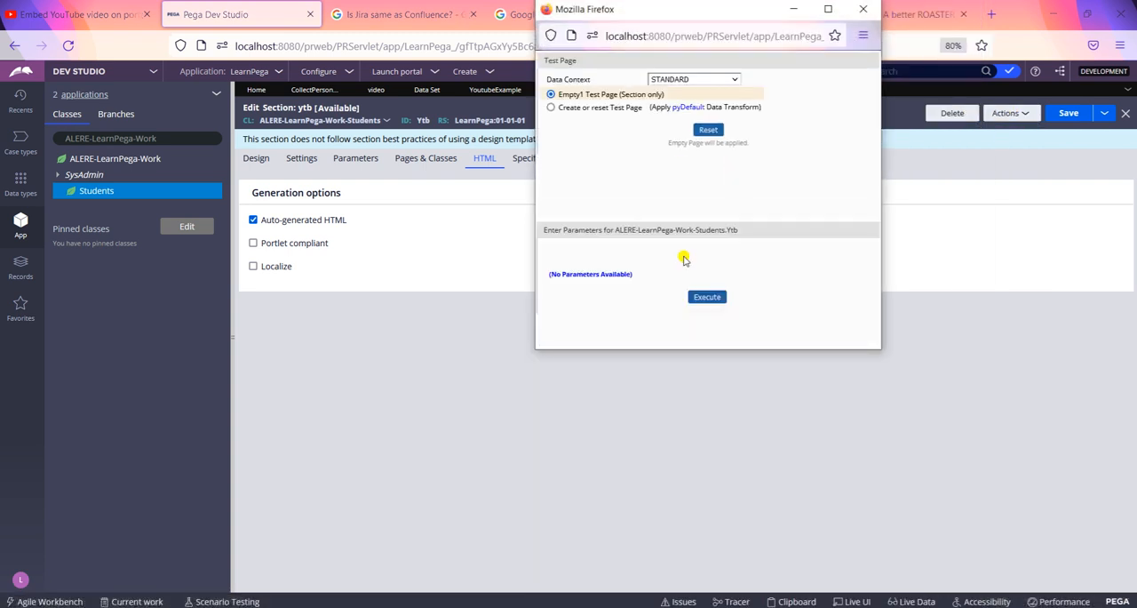
pyautogui.click(706, 297)
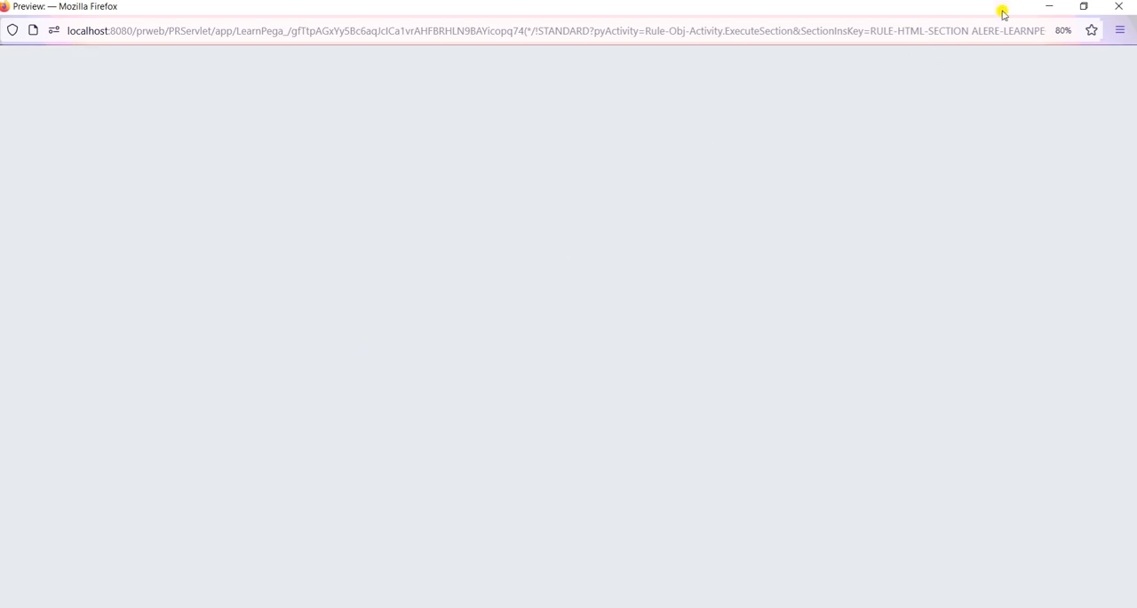
pyautogui.click(1122, 9)
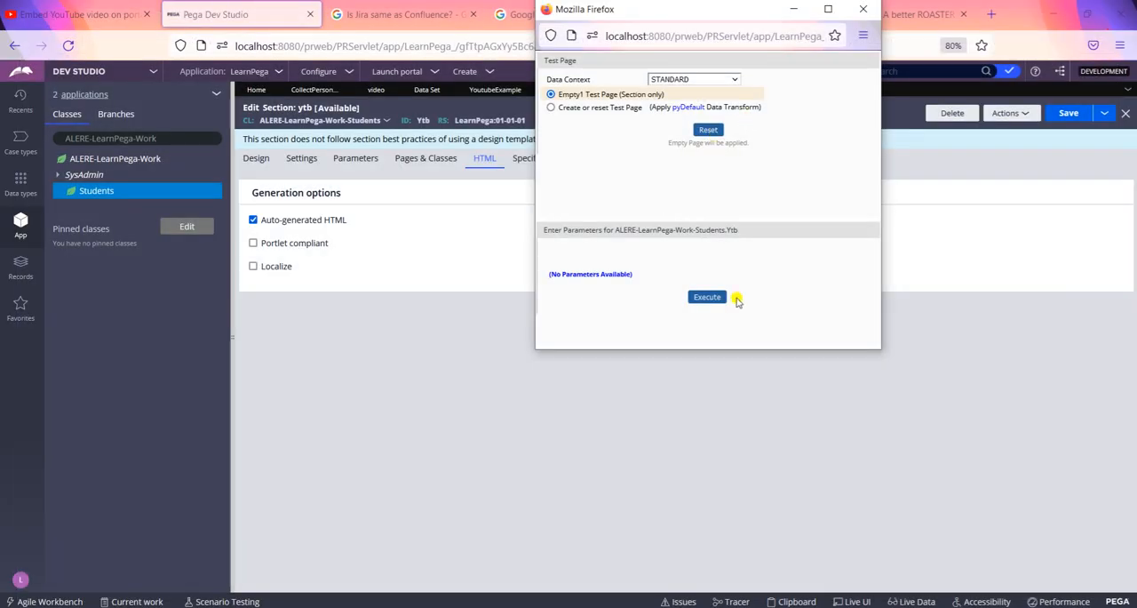
# Step: Execute the section preview a second time and close the preview and test page windows
pyautogui.click(719, 297)
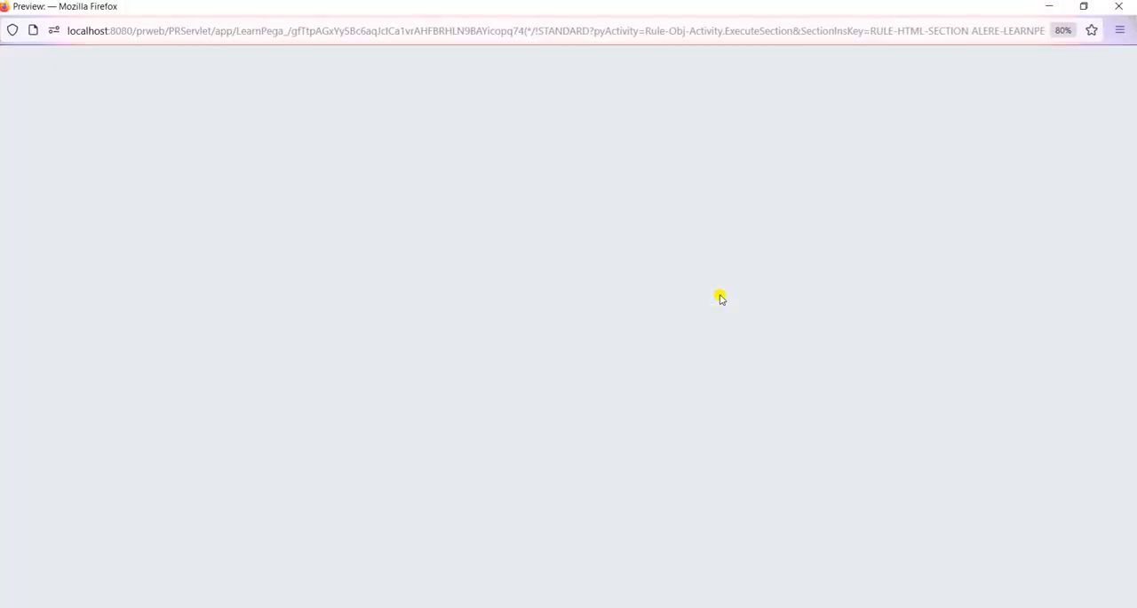
pyautogui.click(1119, 8)
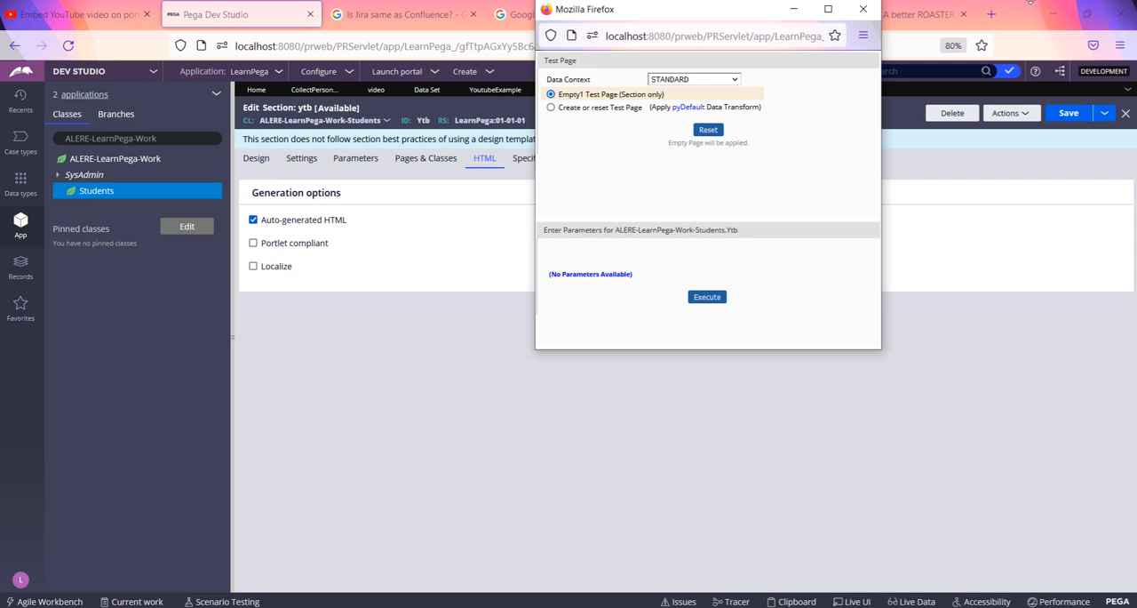
pyautogui.click(863, 9)
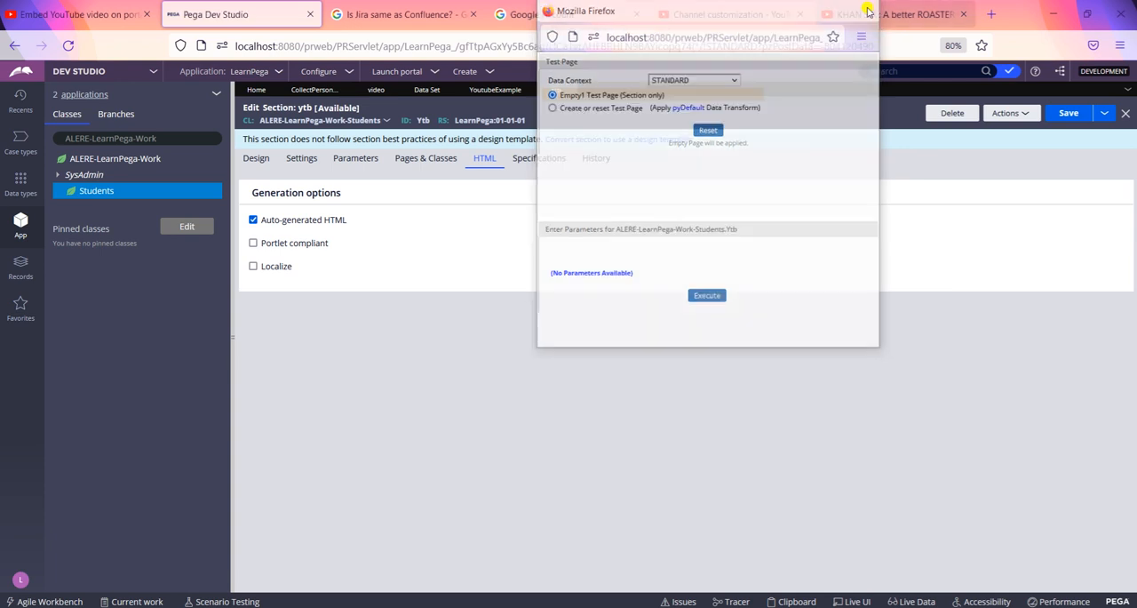
# Step: View the video data type and browse the list of Activity instances among the Technical records
pyautogui.click(376, 90)
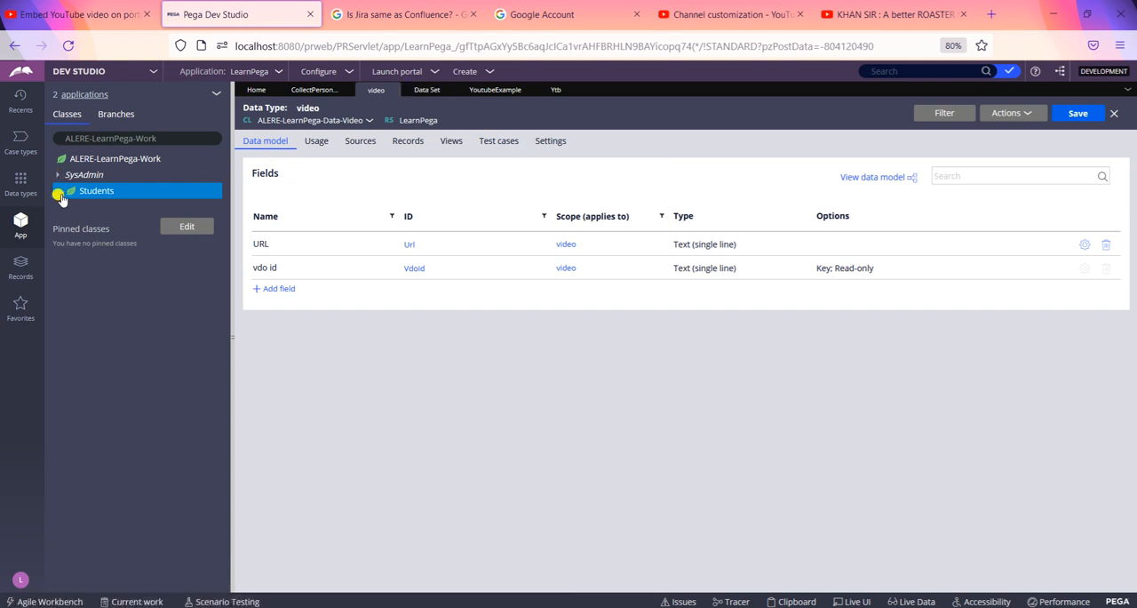
pyautogui.click(19, 275)
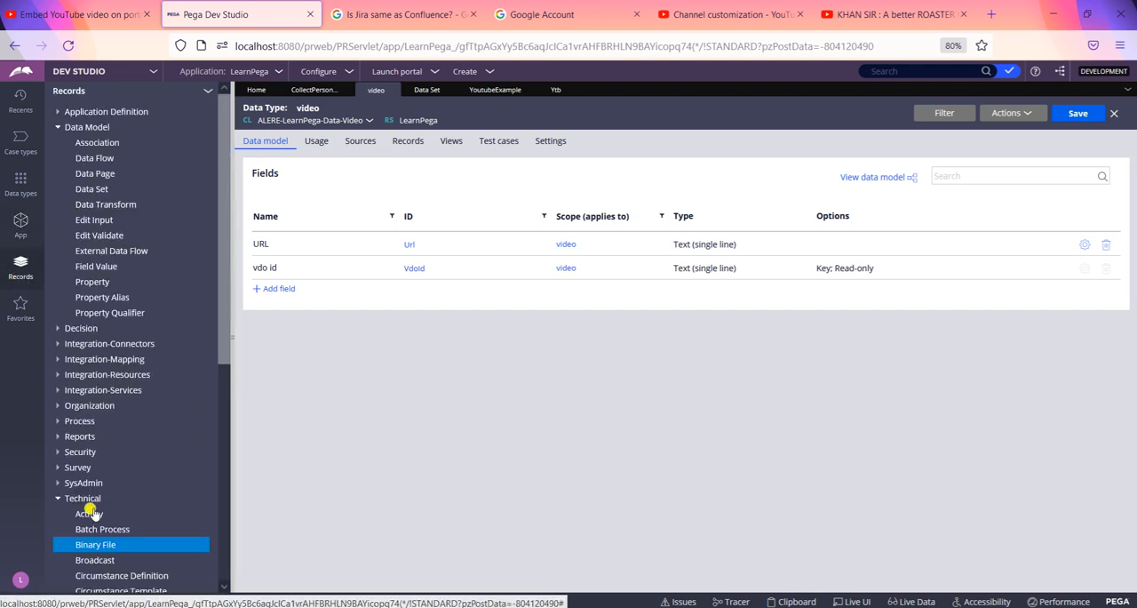
pyautogui.click(90, 513)
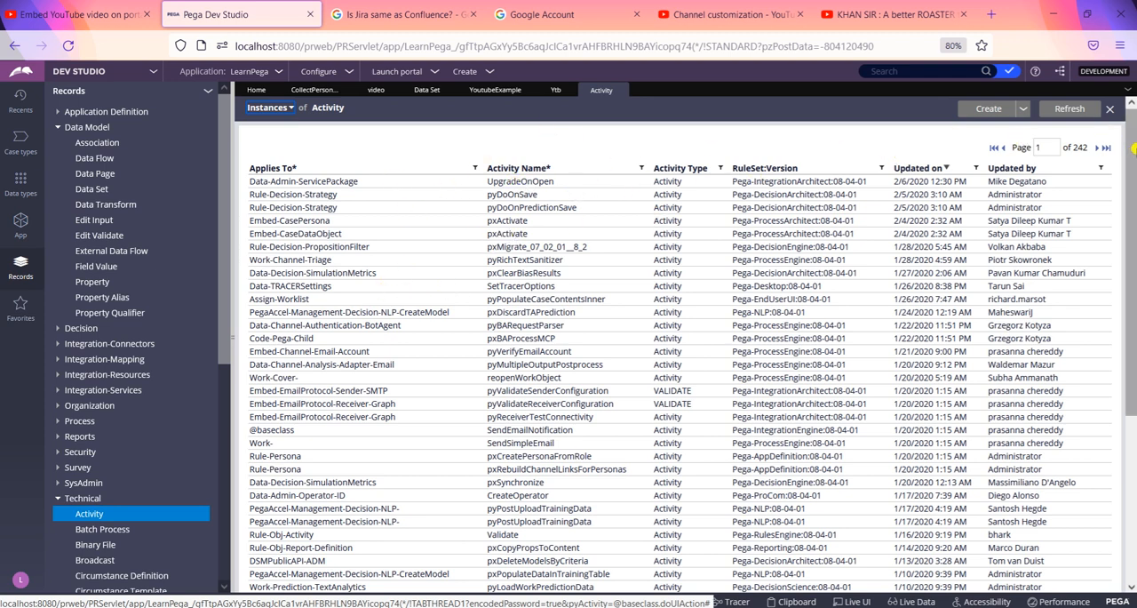
pyautogui.scroll(-3, 1131, 146)
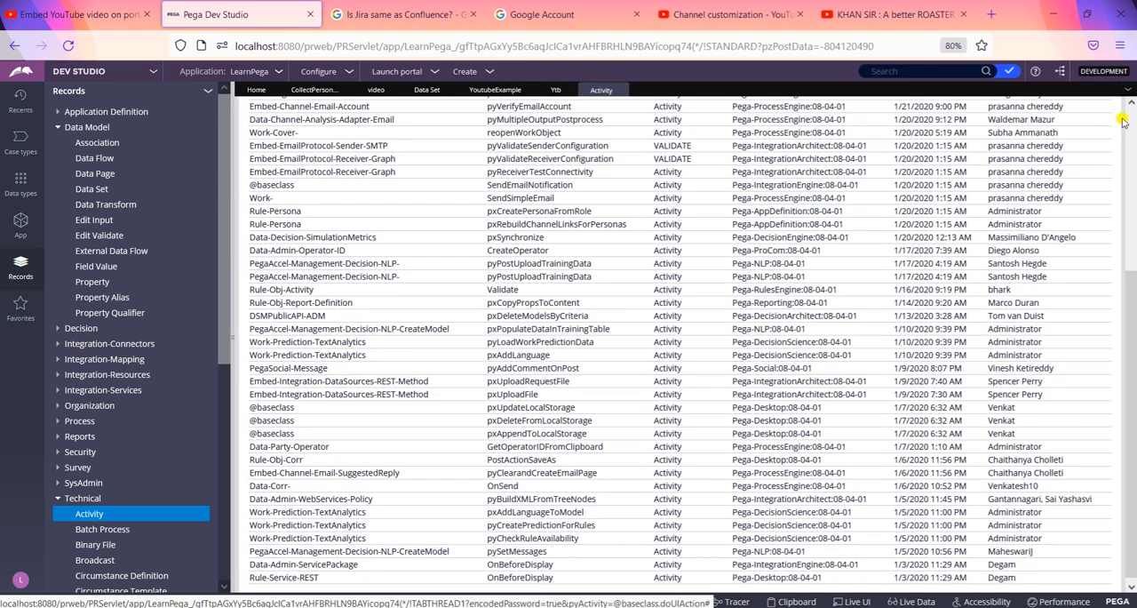
pyautogui.scroll(3, 1132, 107)
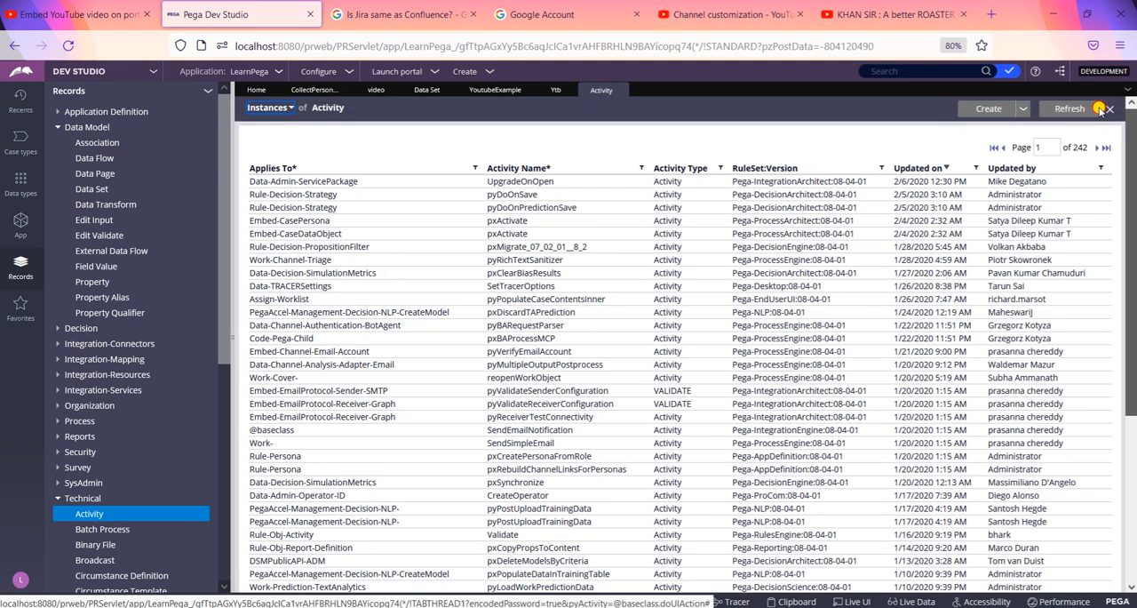
pyautogui.scroll(-1, 1040, 133)
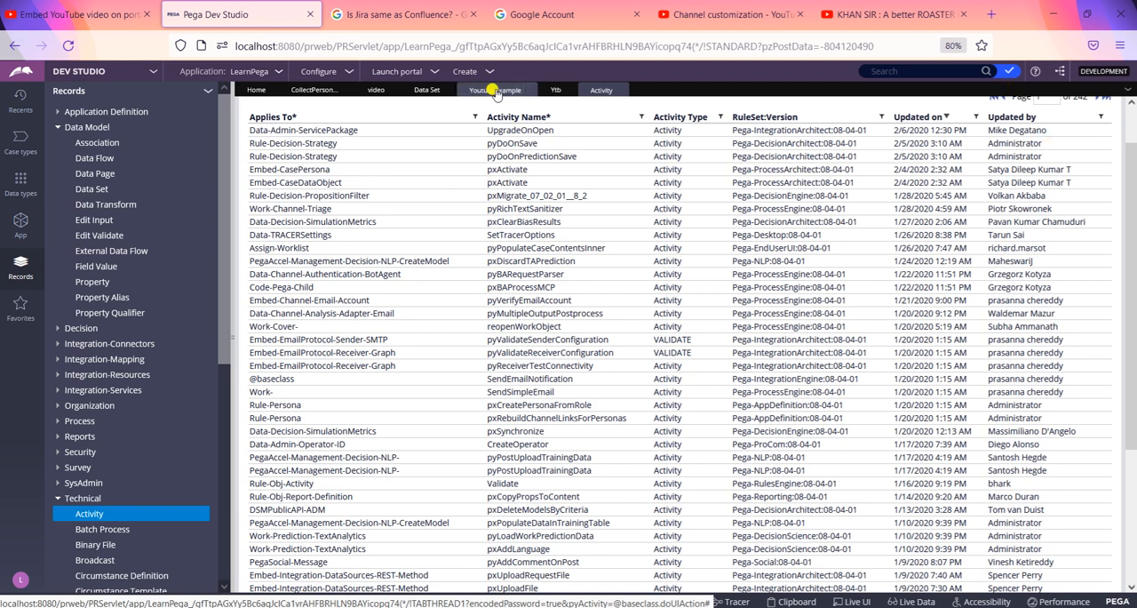
# Step: Filter the Activity instances by activity name with the search text "you"
pyautogui.click(641, 116)
pyautogui.click(585, 172)
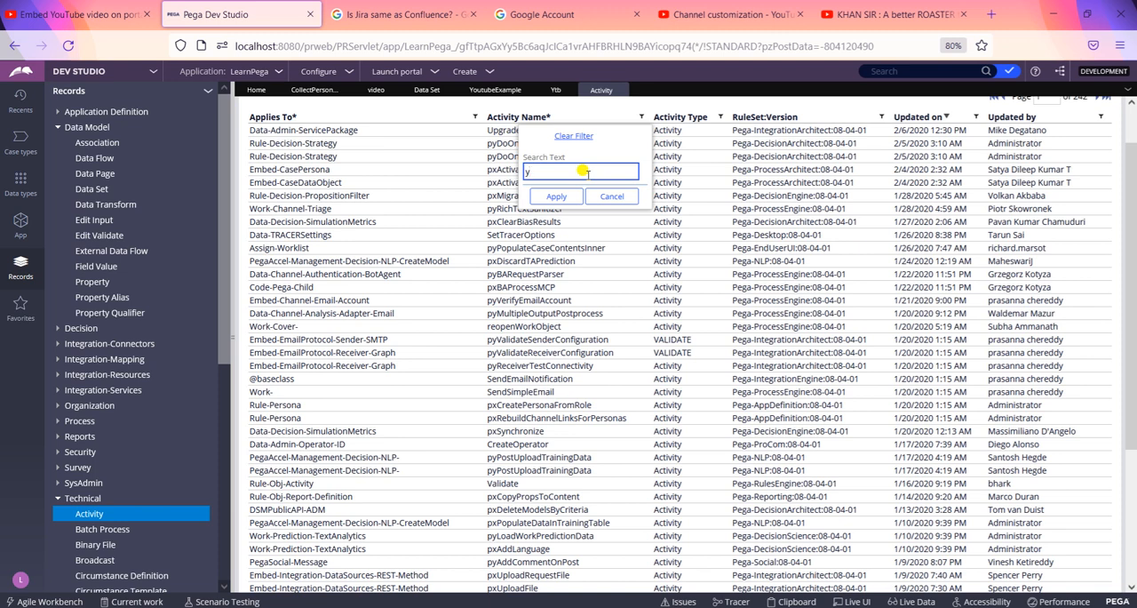
pyautogui.click(552, 197)
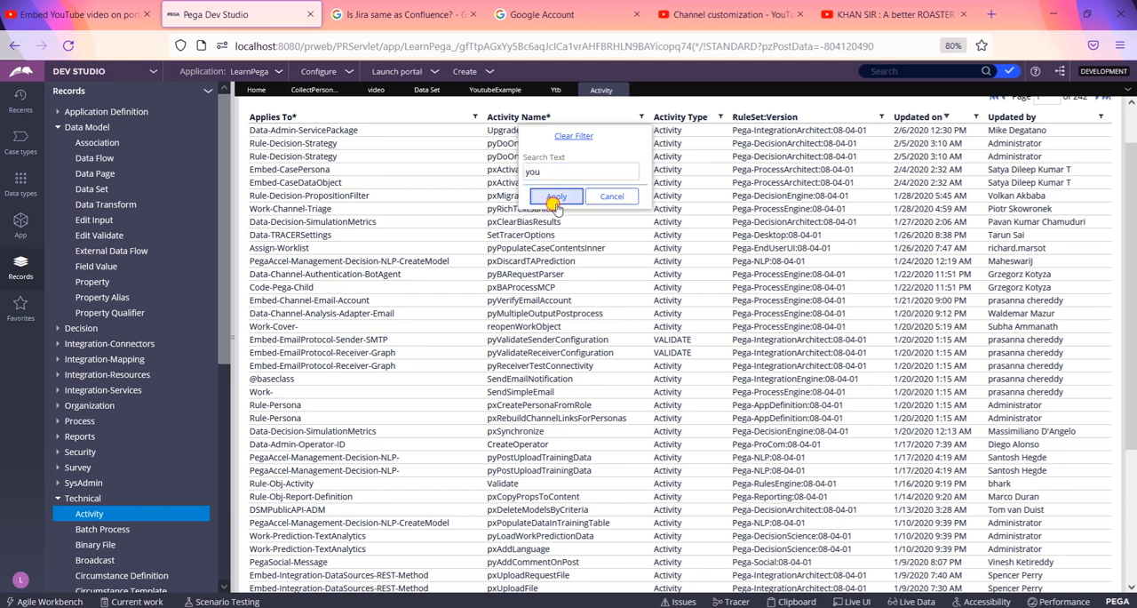